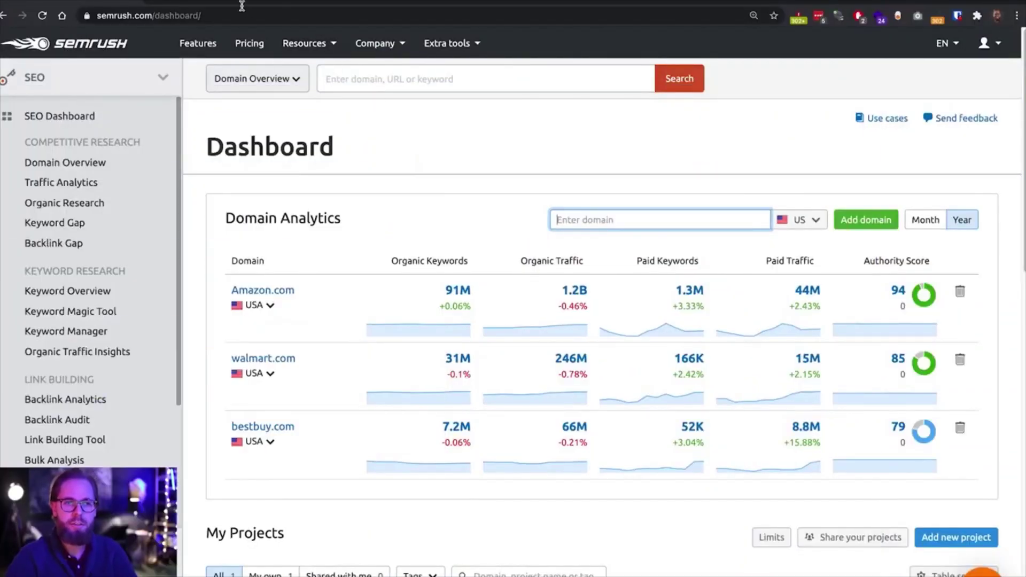
# Step: Switch to the cdc.gov tab showing the CDC homepage with its Coronavirus Disease 2019 banner
pyautogui.click(235, 4)
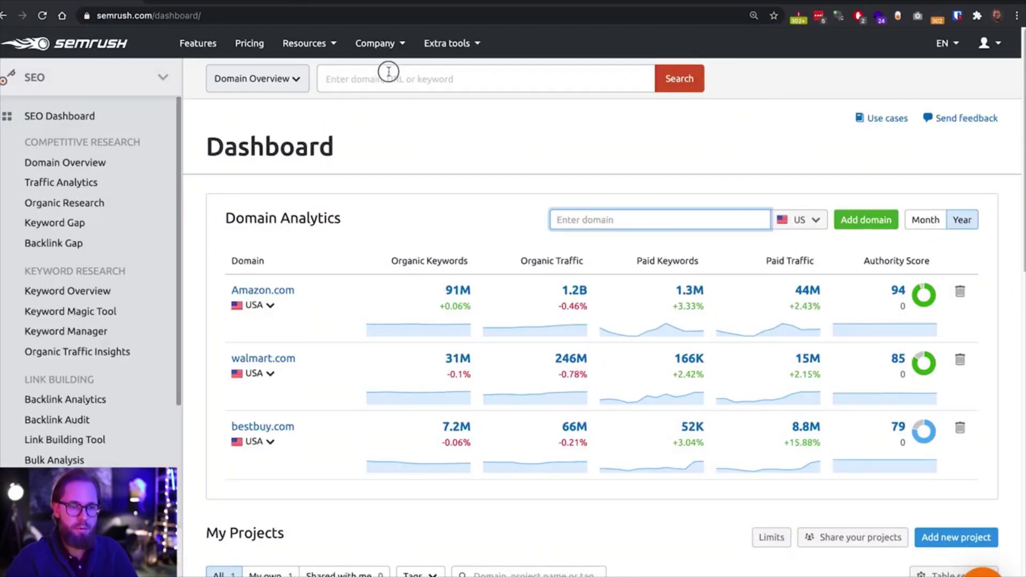
# Step: Run a Domain Overview search for cdc.gov, correcting the mistyped domain
pyautogui.click(388, 72)
pyautogui.write('cdc')
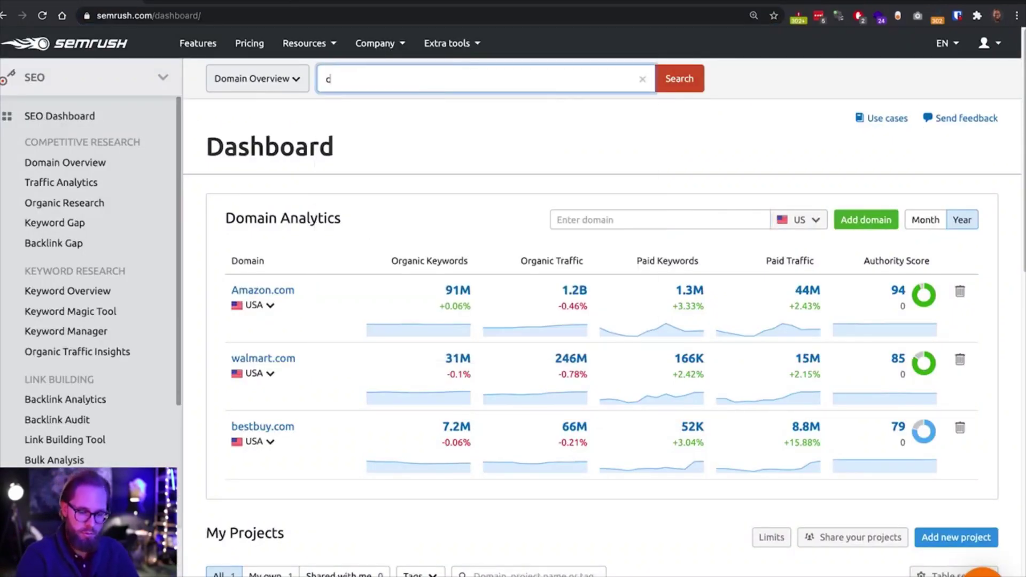
pyautogui.write('.gi')
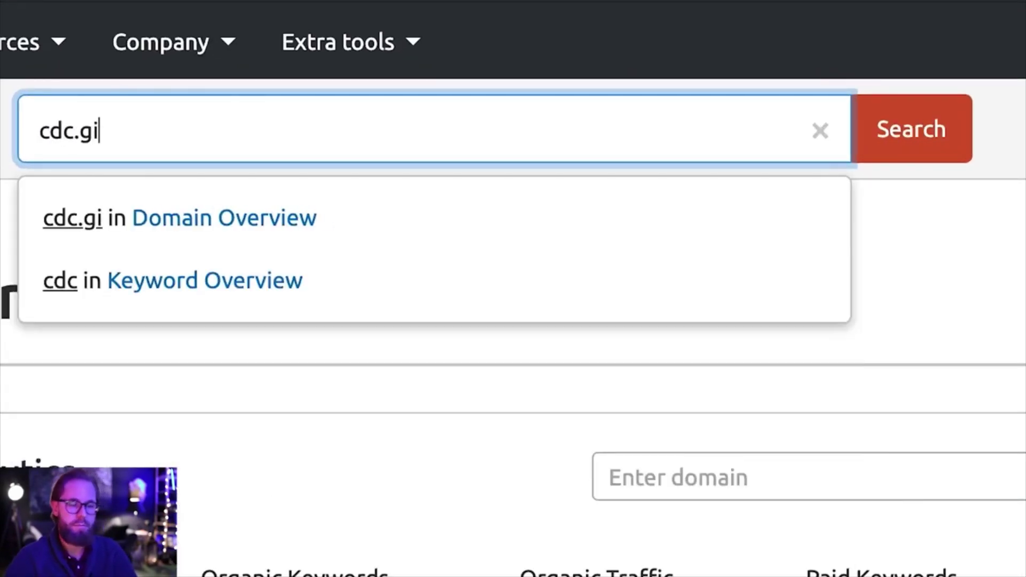
pyautogui.press('BackSpace')
pyautogui.write('ov')
pyautogui.press('Return')
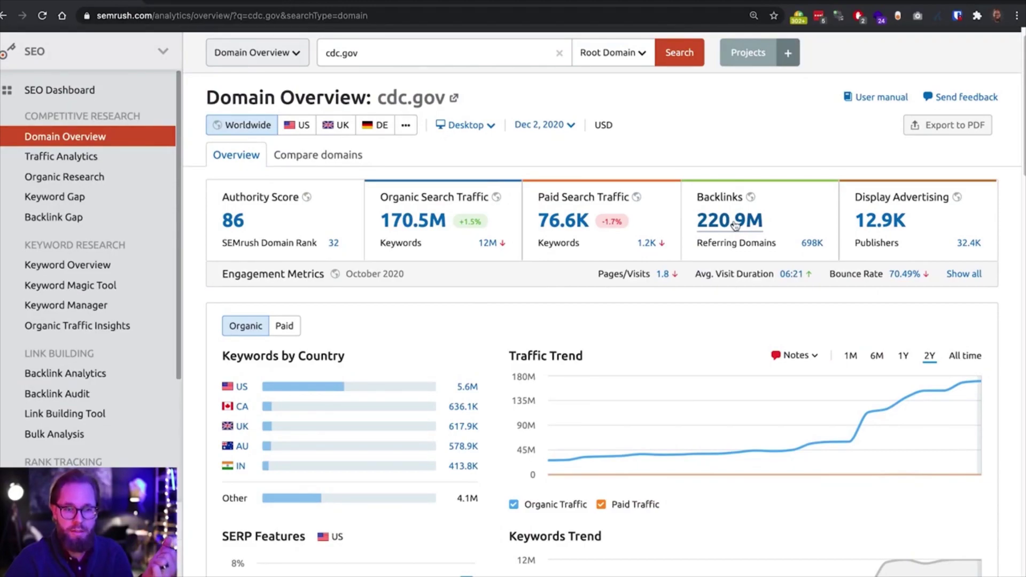
pyautogui.scroll(-3, 735, 226)
pyautogui.moveTo(220, 246); pyautogui.dragTo(486, 245)
pyautogui.click(486, 252)
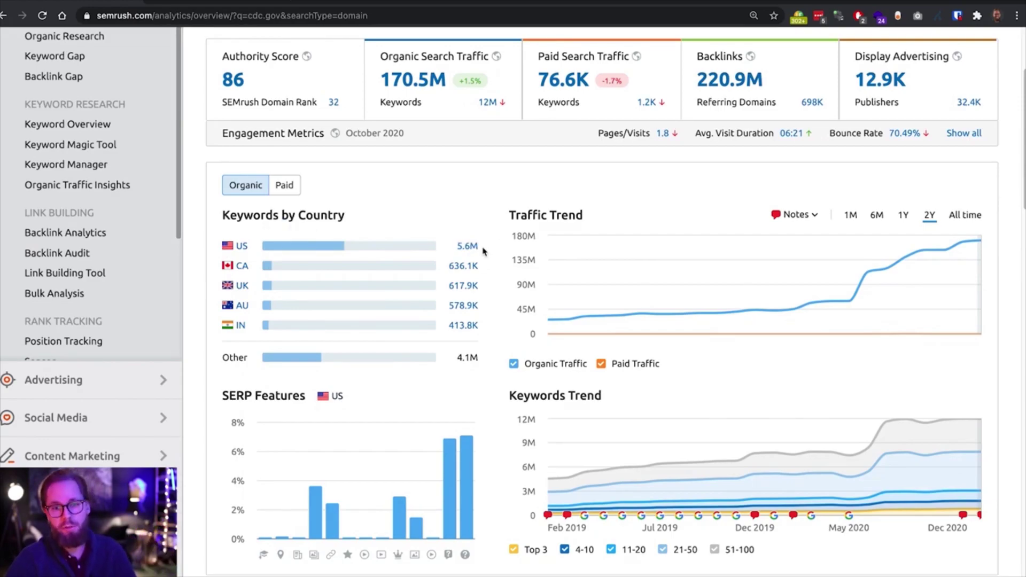
pyautogui.moveTo(746, 288)
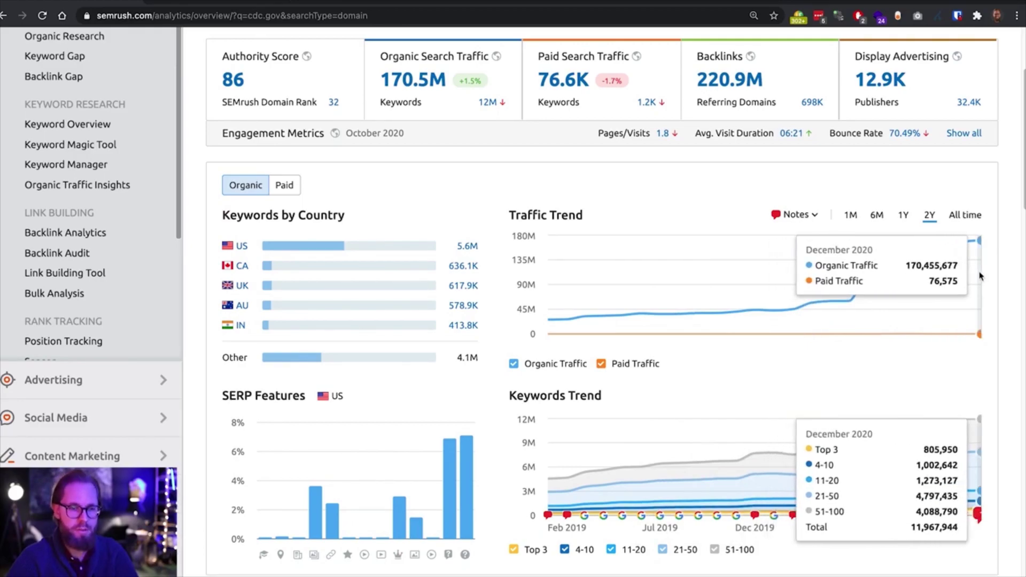
pyautogui.scroll(-7, 665, 203)
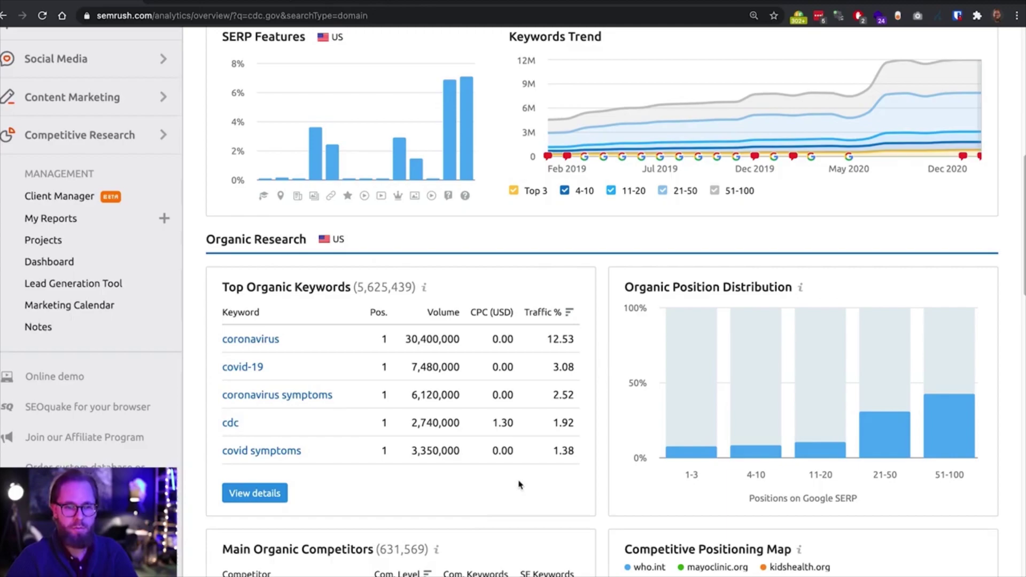
pyautogui.scroll(-1, 651, 396)
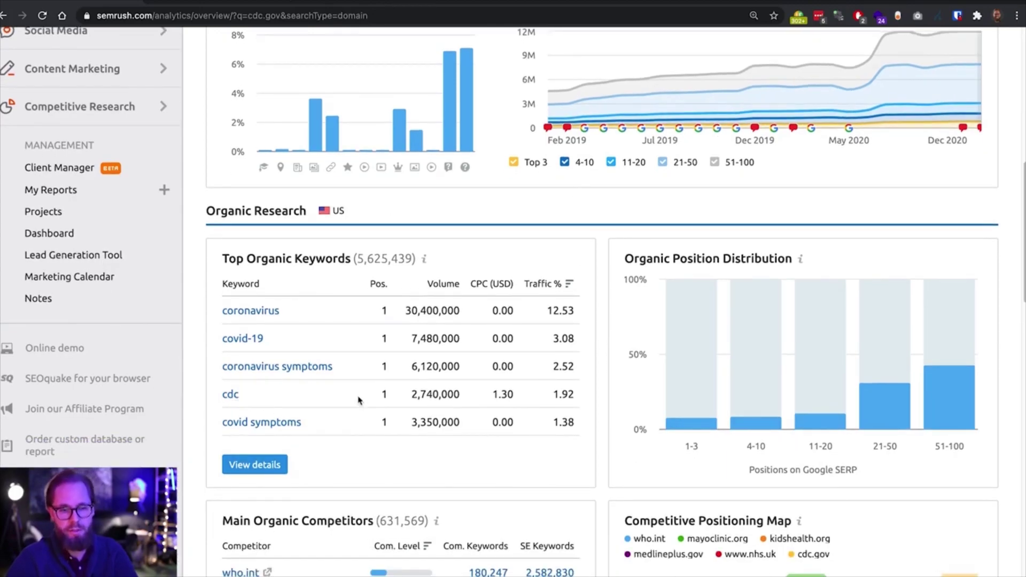
pyautogui.scroll(-1, 353, 398)
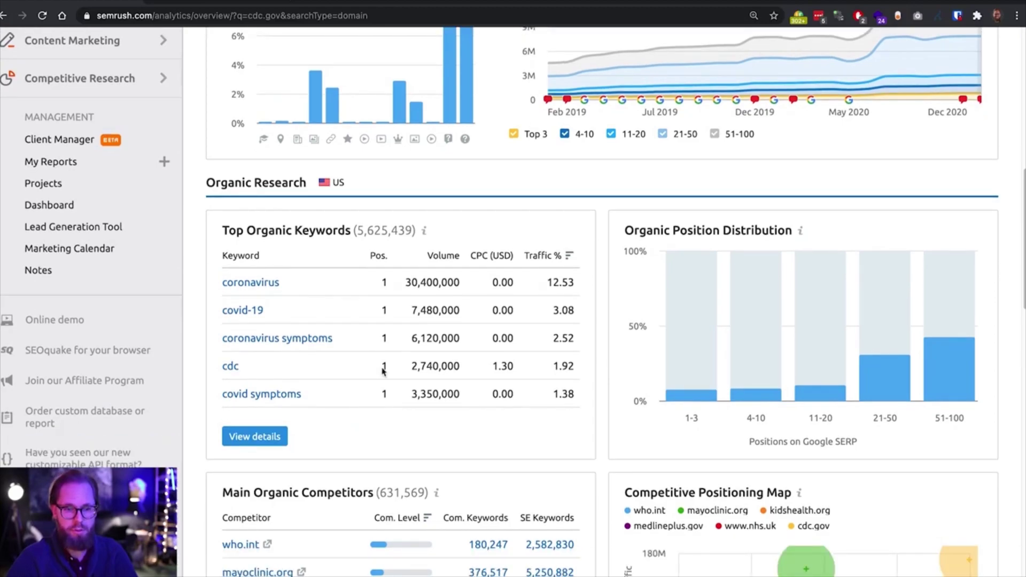
pyautogui.moveTo(415, 367); pyautogui.dragTo(462, 367)
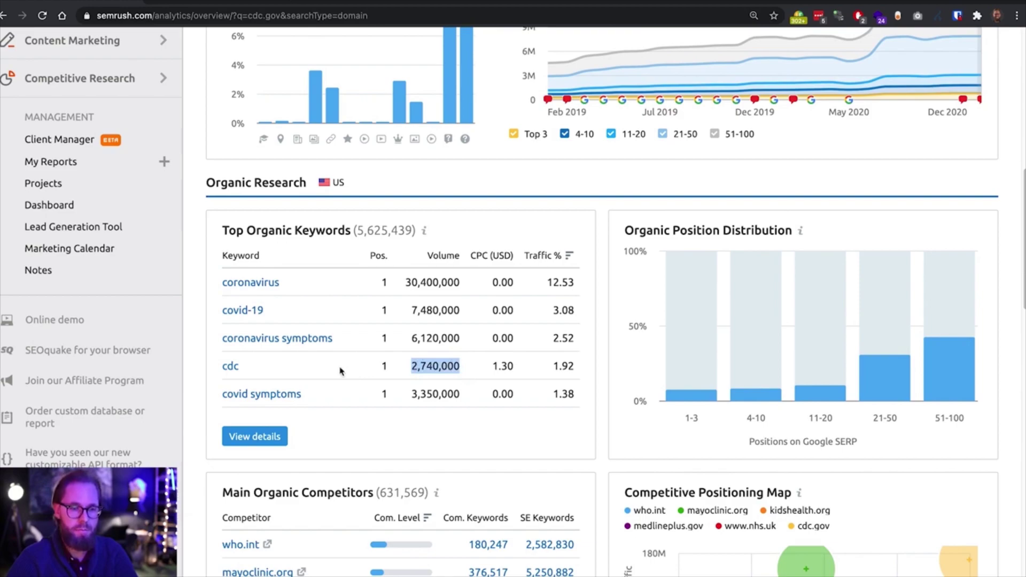
pyautogui.scroll(-5, 394, 374)
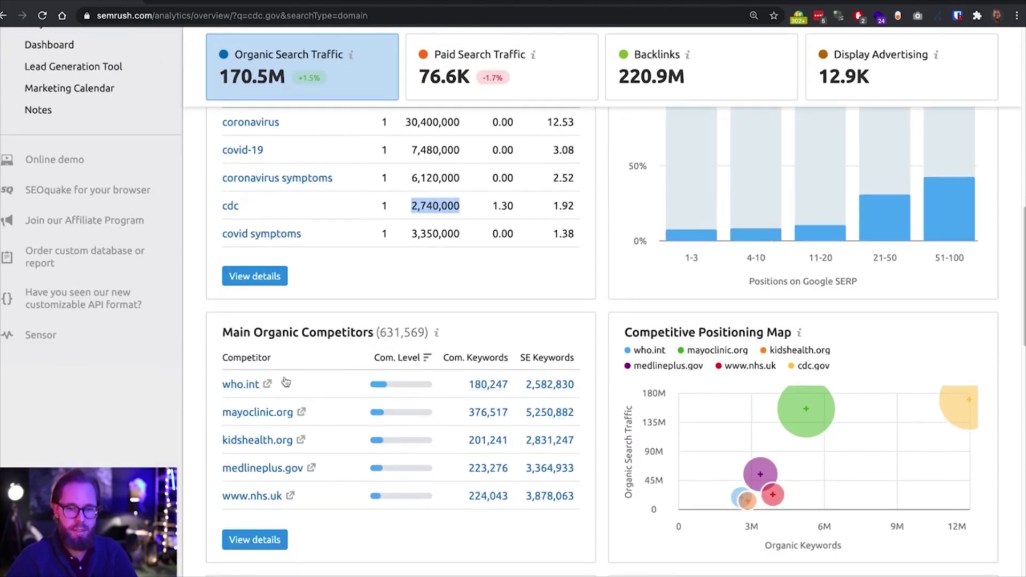
pyautogui.scroll(-6, 496, 526)
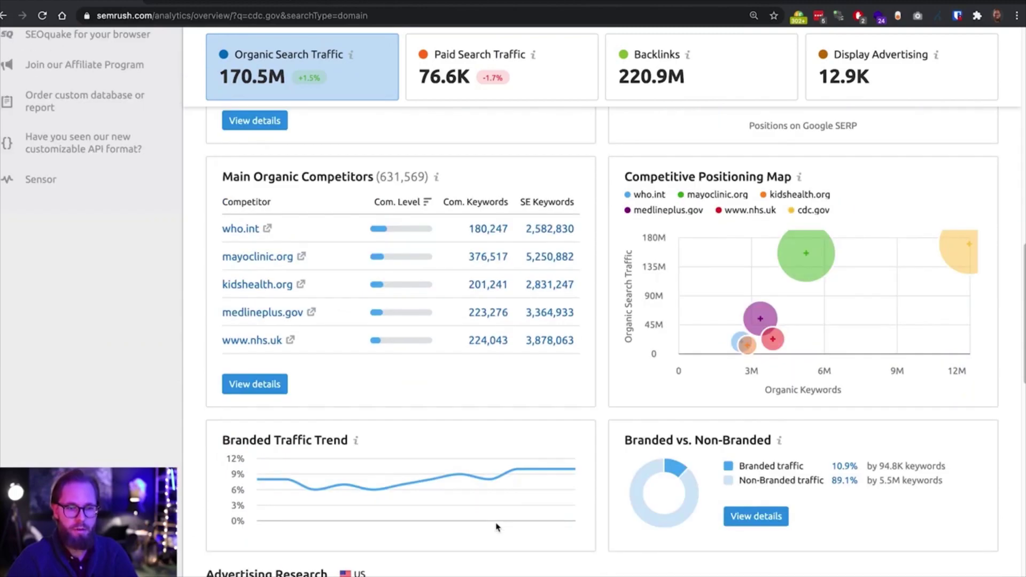
pyautogui.scroll(-2, 496, 524)
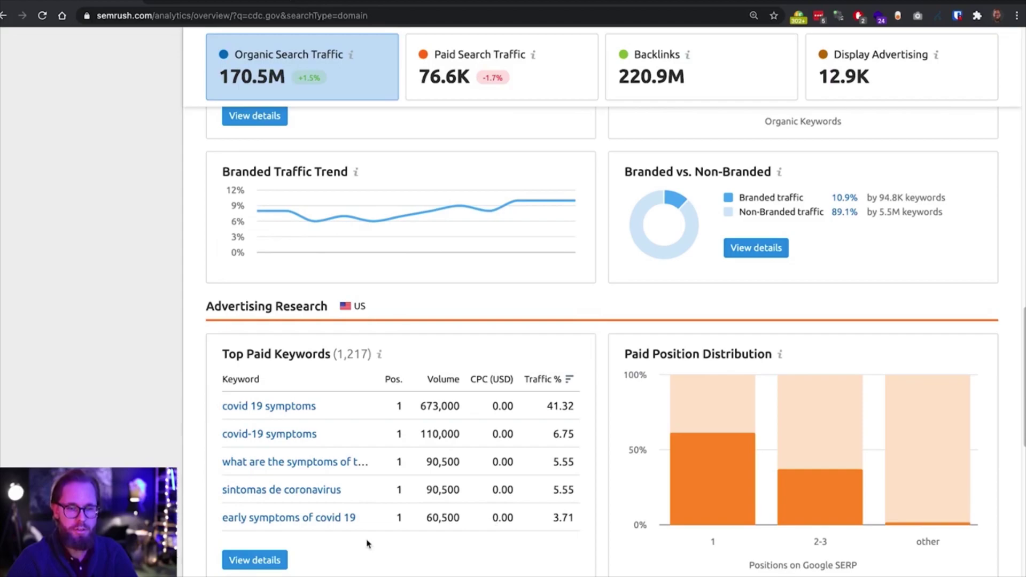
pyautogui.scroll(-2, 257, 359)
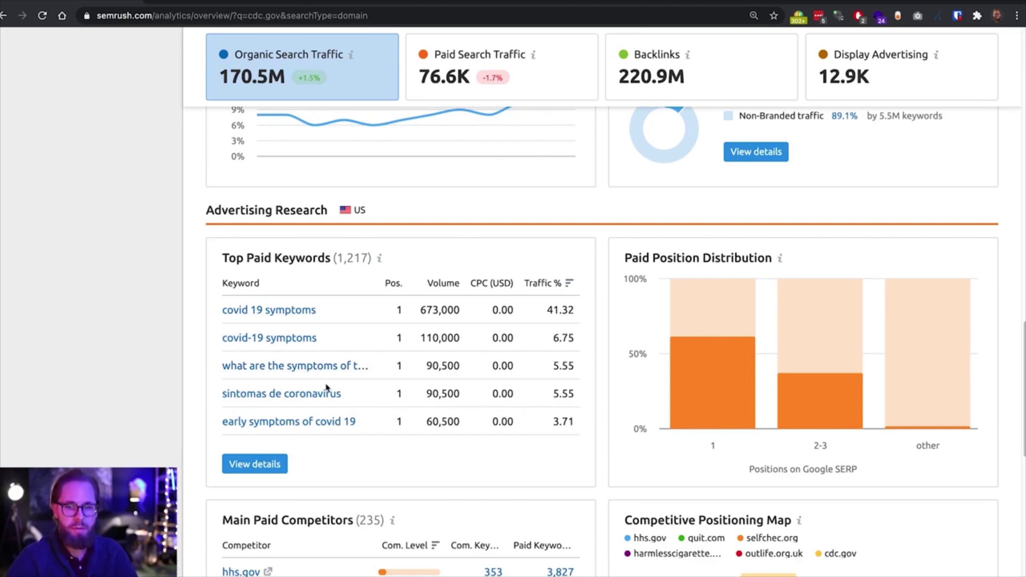
pyautogui.scroll(15, 517, 431)
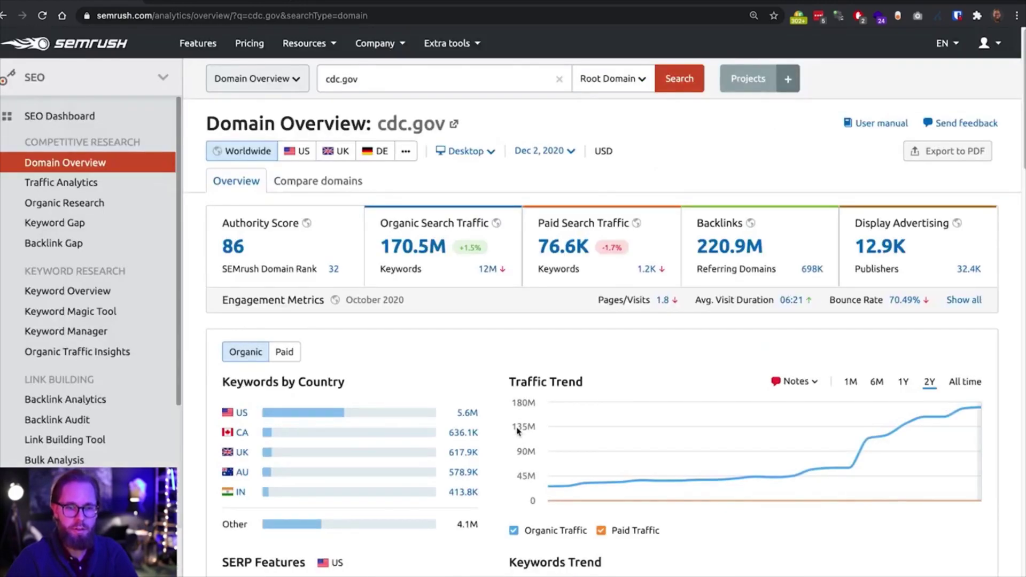
pyautogui.click(565, 155)
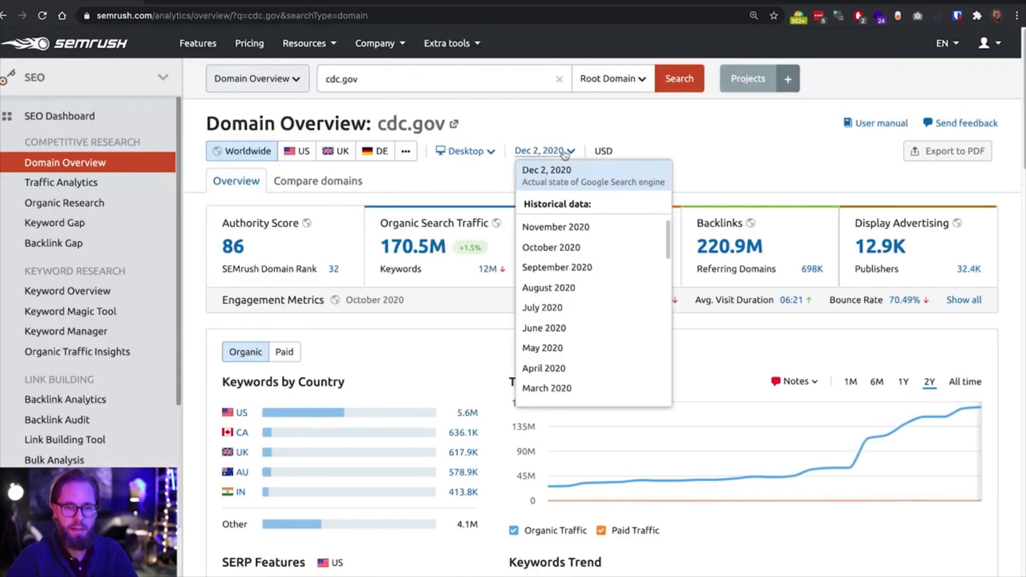
pyautogui.scroll(-3, 596, 281)
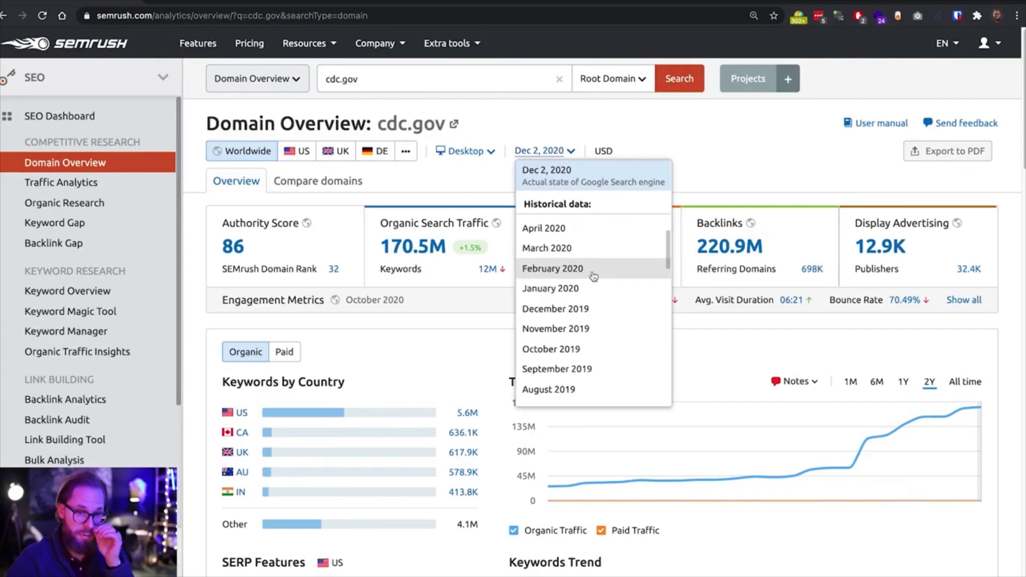
pyautogui.click(593, 275)
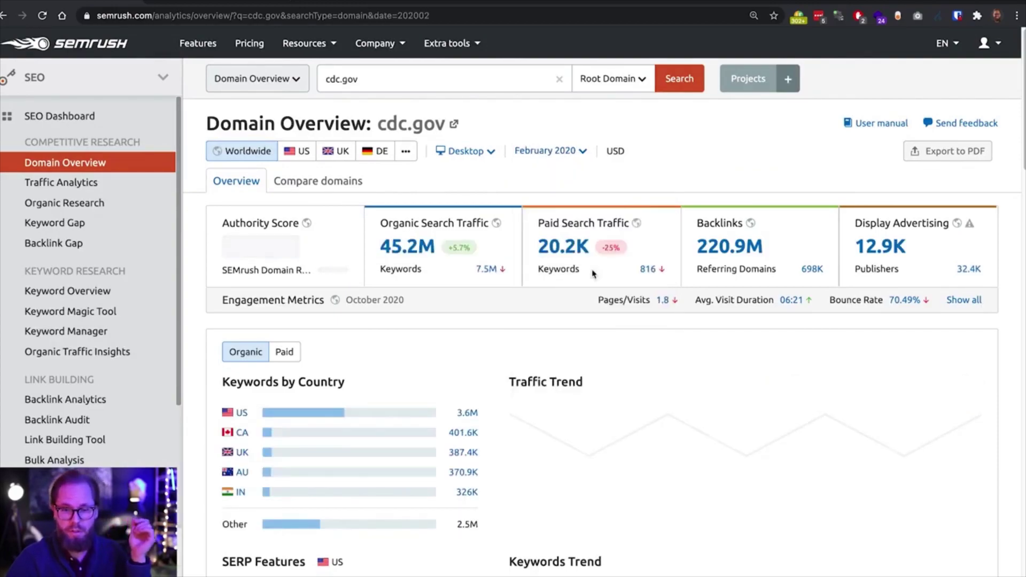
pyautogui.moveTo(796, 468)
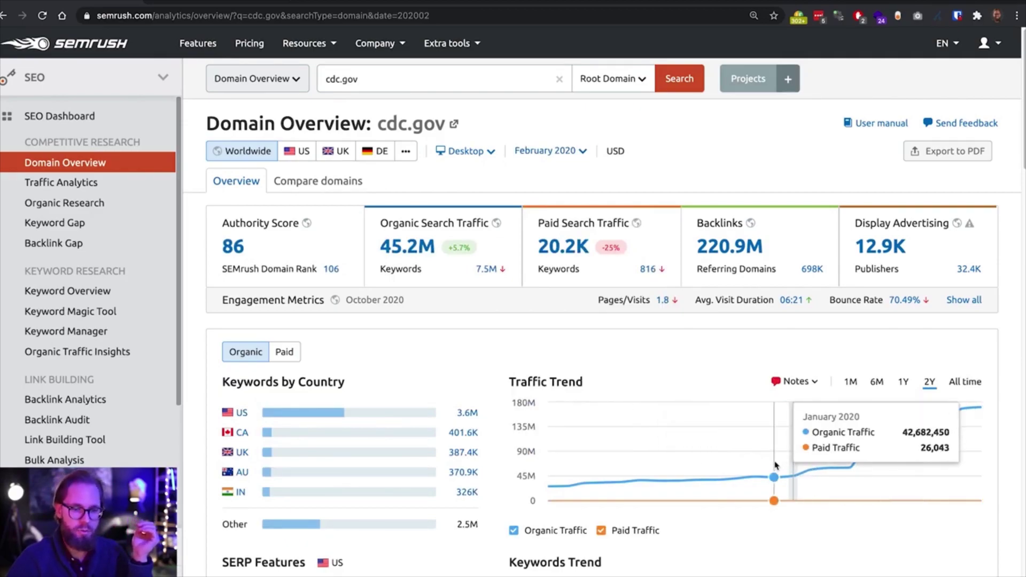
pyautogui.scroll(-3, 523, 374)
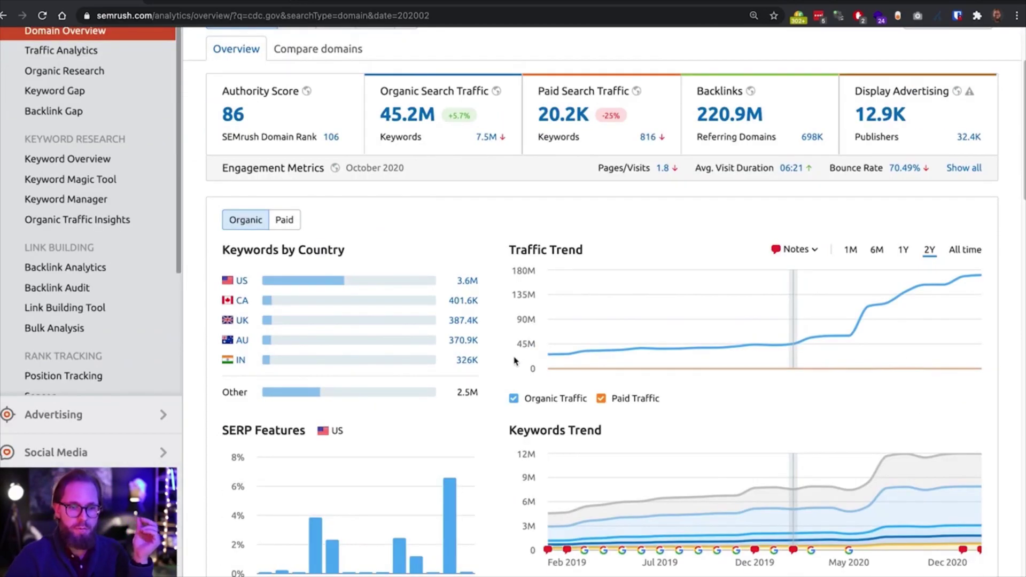
pyautogui.scroll(3, 515, 358)
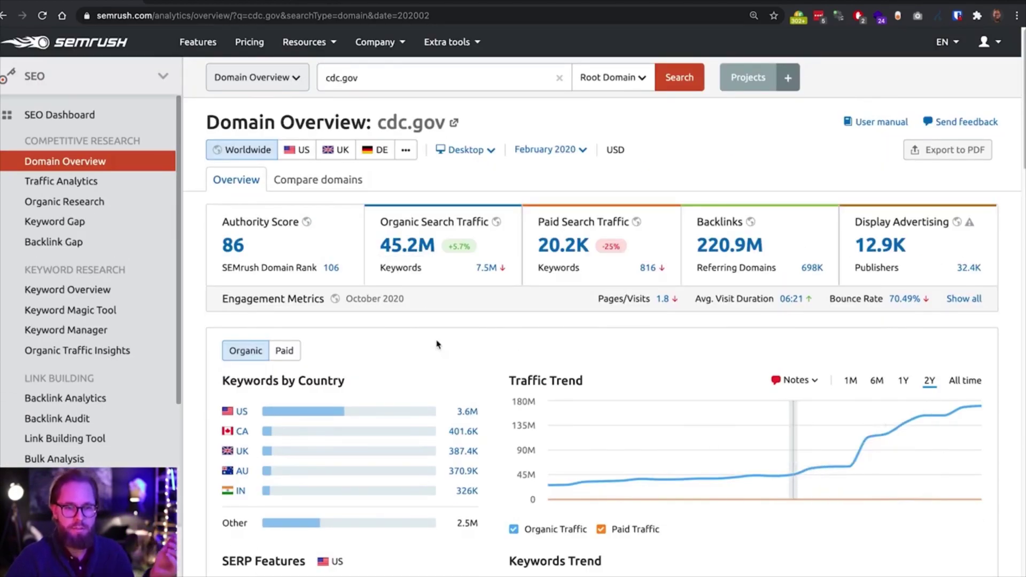
pyautogui.scroll(-10, 437, 343)
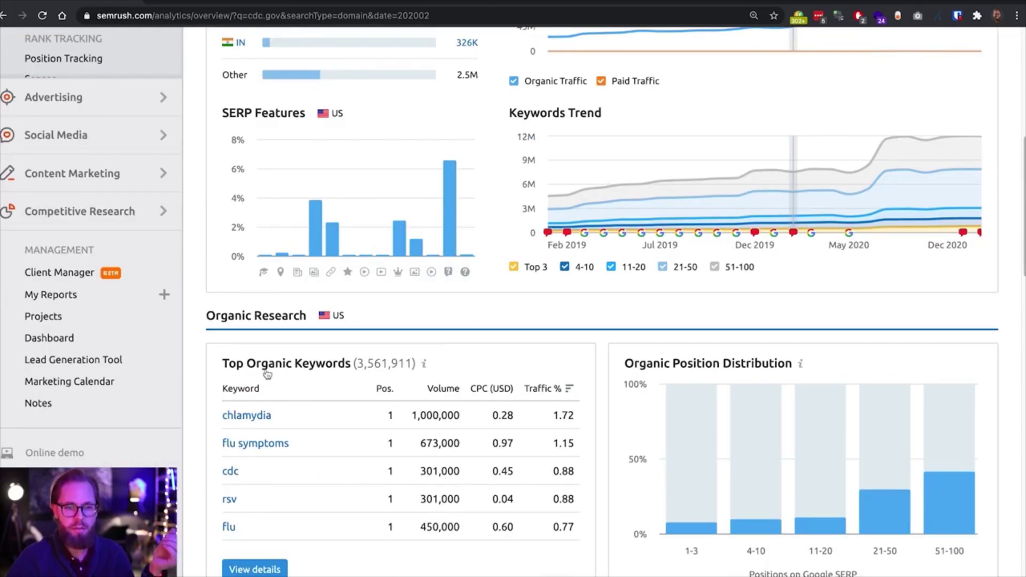
pyautogui.scroll(-3, 267, 374)
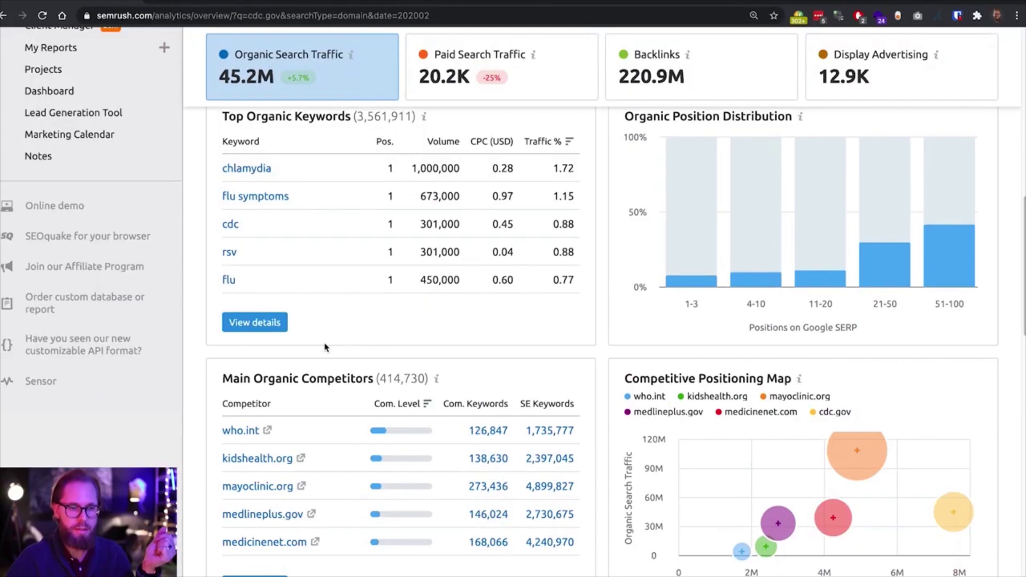
pyautogui.scroll(-3, 325, 347)
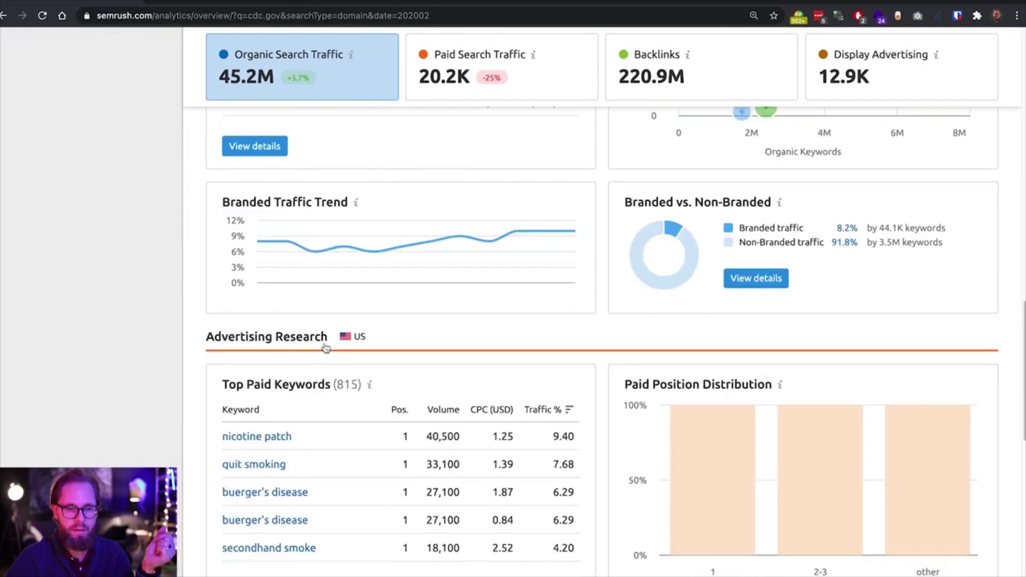
pyautogui.scroll(-1, 326, 348)
pyautogui.scroll(-2, 291, 364)
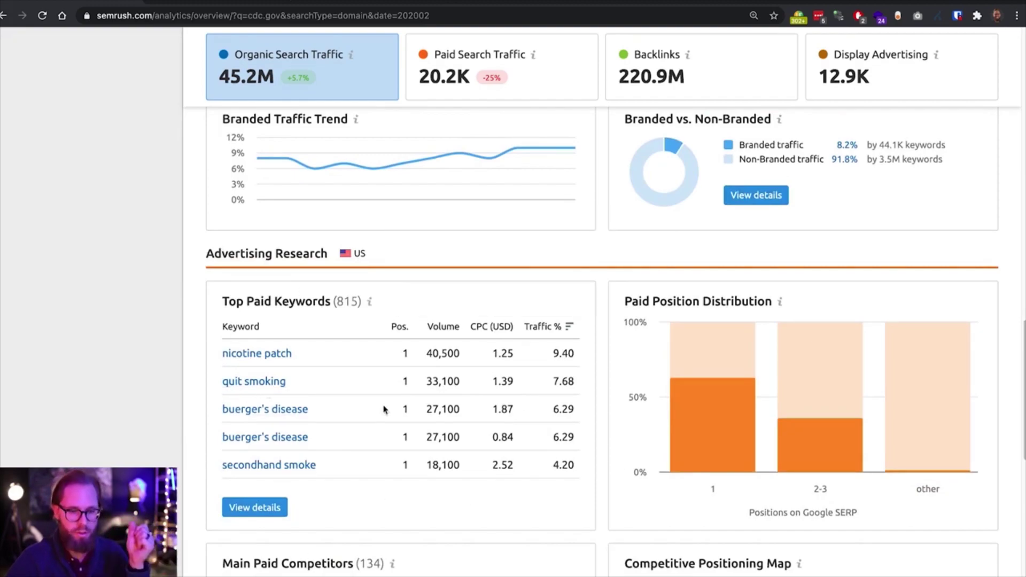
pyautogui.scroll(-1, 384, 409)
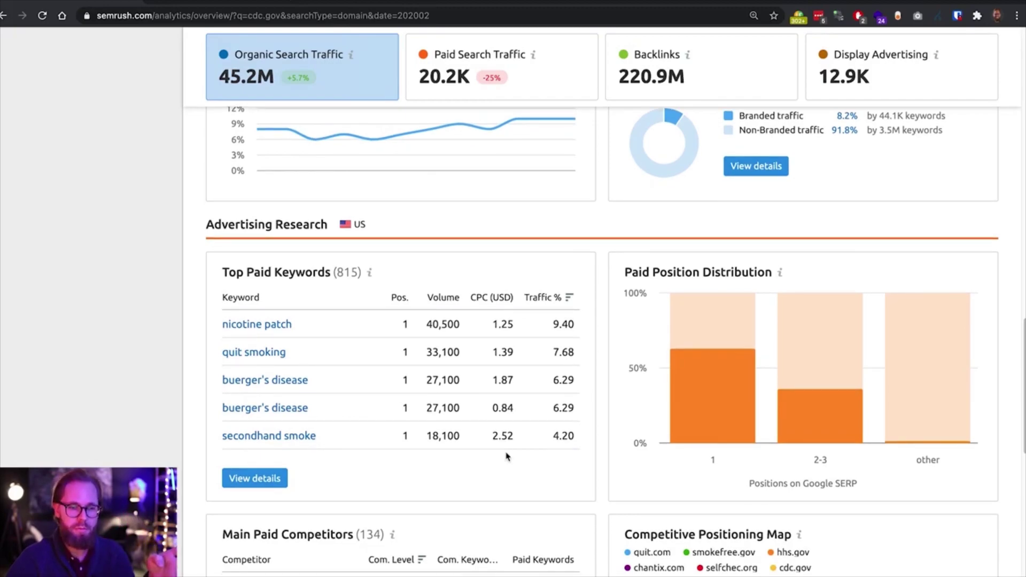
pyautogui.scroll(-4, 507, 456)
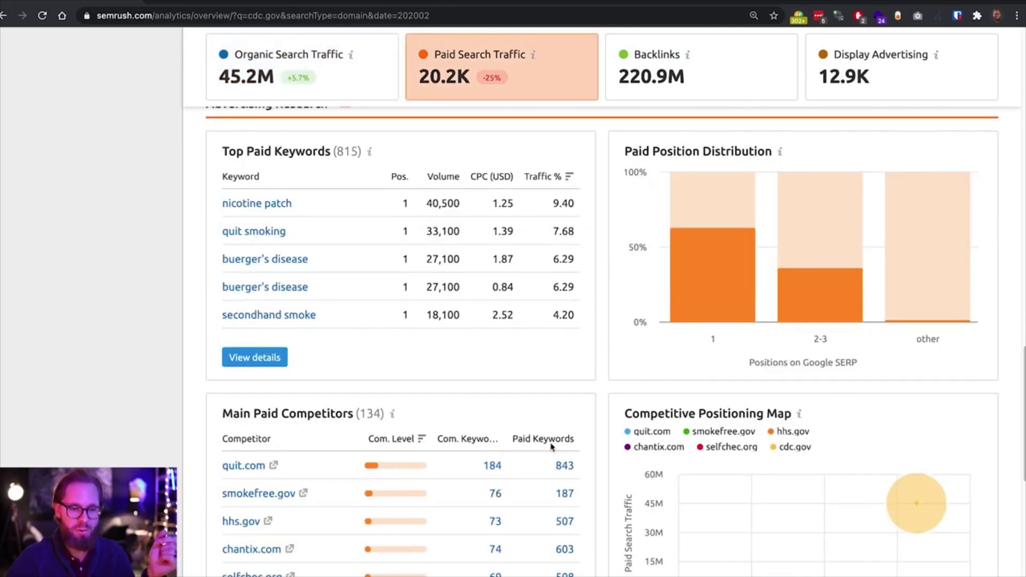
pyautogui.moveTo(551, 442)
pyautogui.scroll(-1, 324, 458)
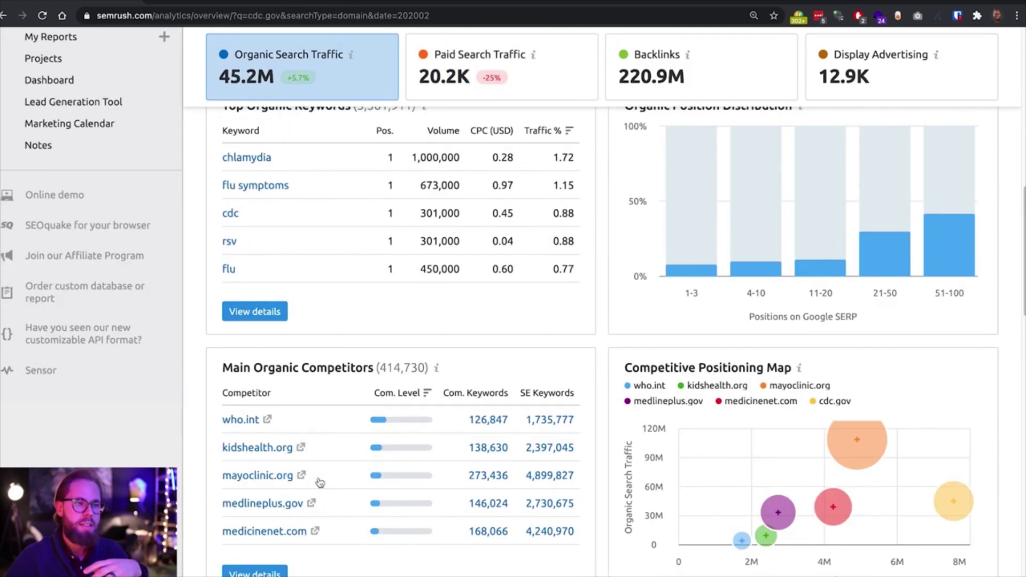
pyautogui.scroll(10, 319, 482)
pyautogui.scroll(3, 321, 471)
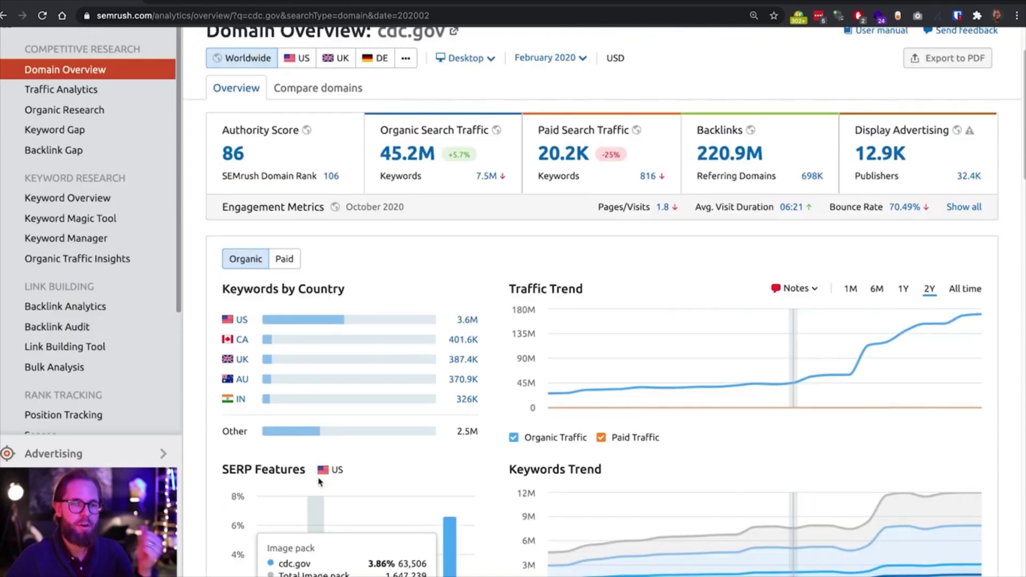
pyautogui.scroll(2, 322, 465)
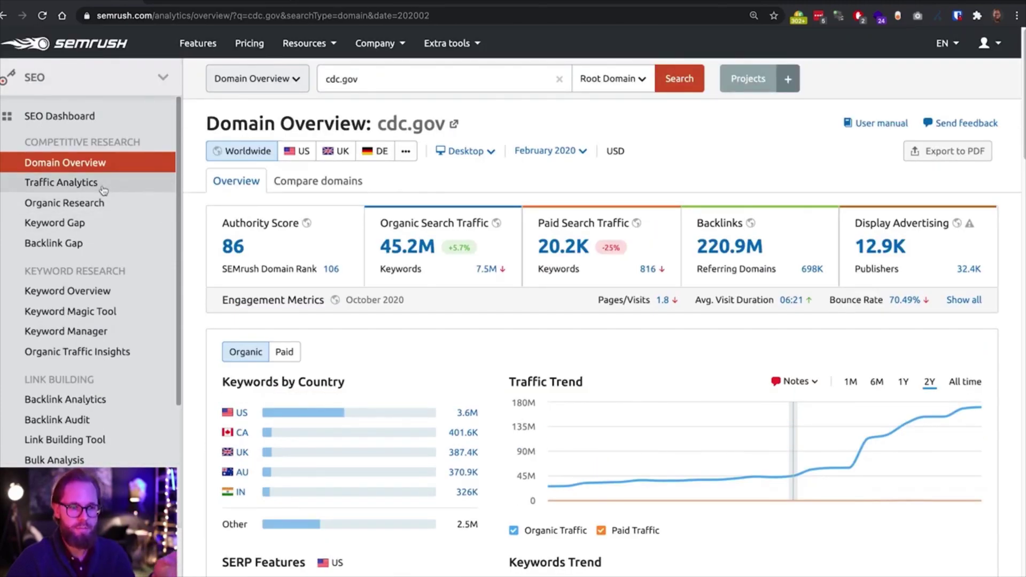
# Step: Open cdc.gov's Traffic Analytics and scroll to the Trend by Device chart
pyautogui.click(161, 189)
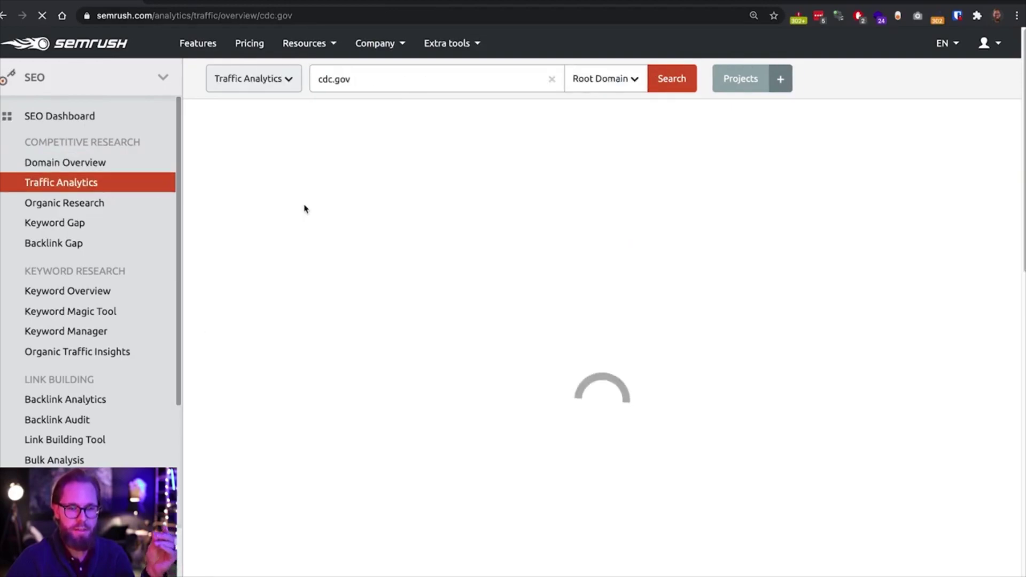
pyautogui.click(130, 167)
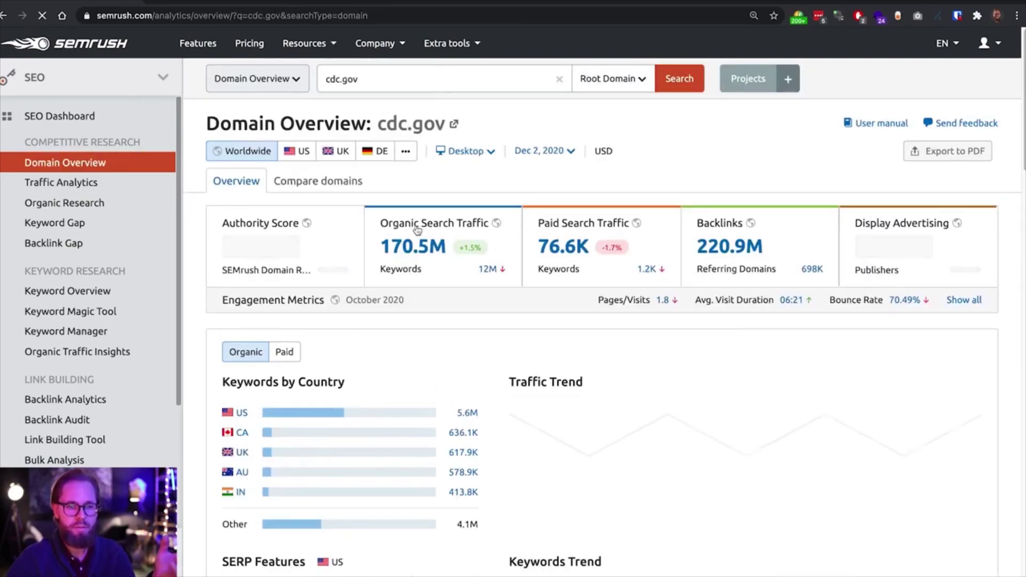
pyautogui.click(101, 184)
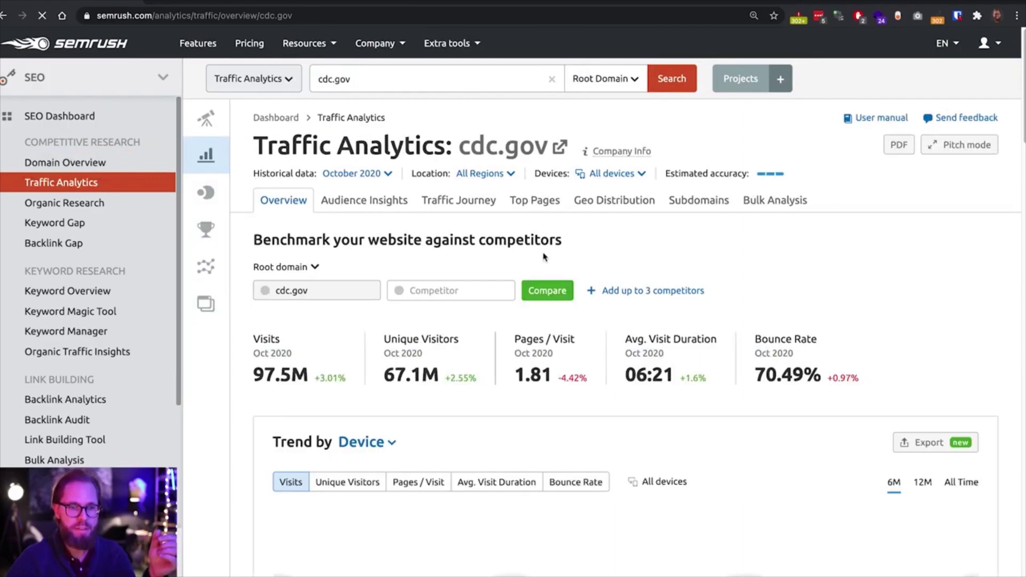
pyautogui.scroll(-1, 237, 327)
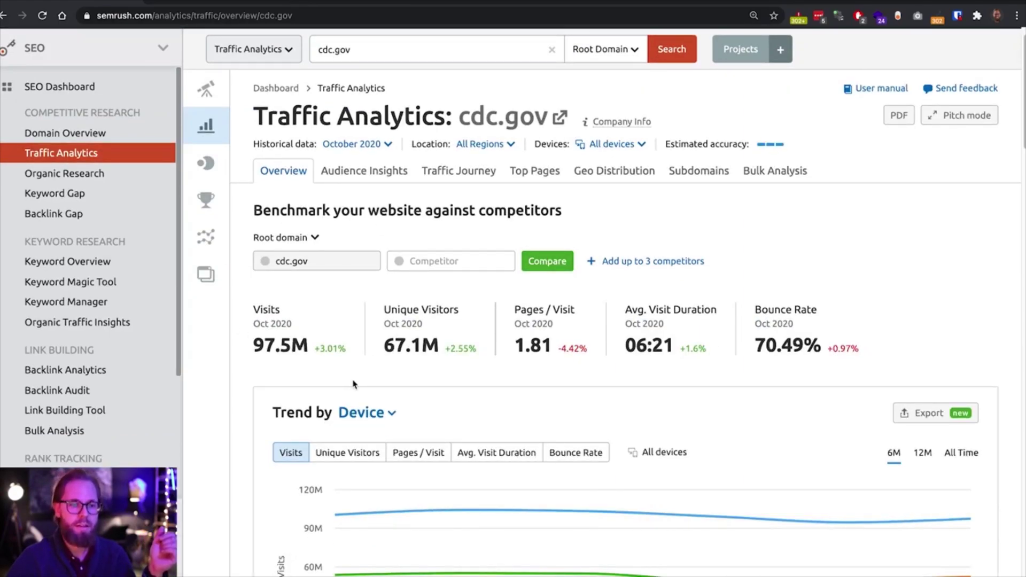
pyautogui.scroll(-3, 364, 374)
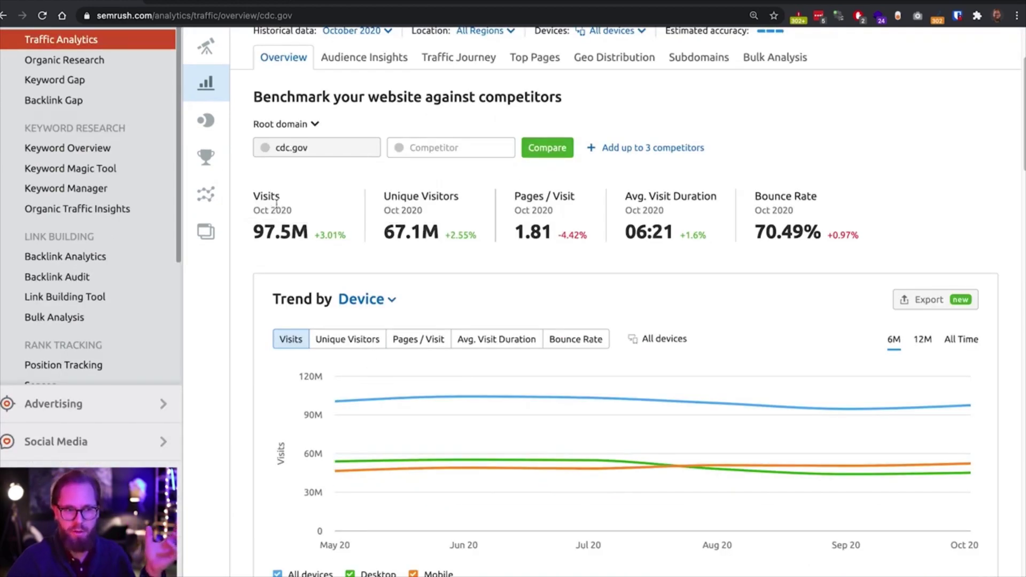
pyautogui.scroll(3, 286, 231)
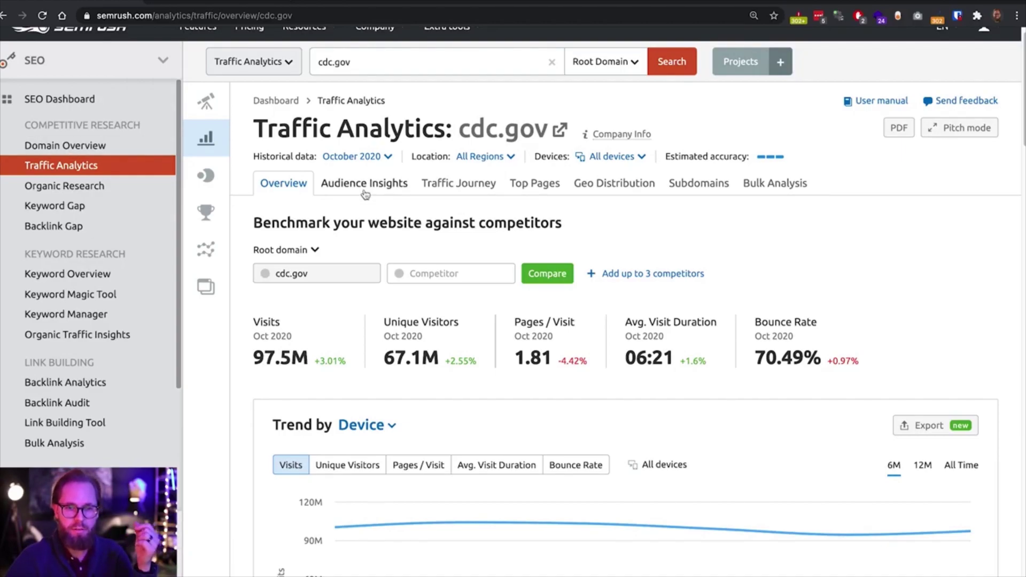
pyautogui.scroll(-1, 429, 431)
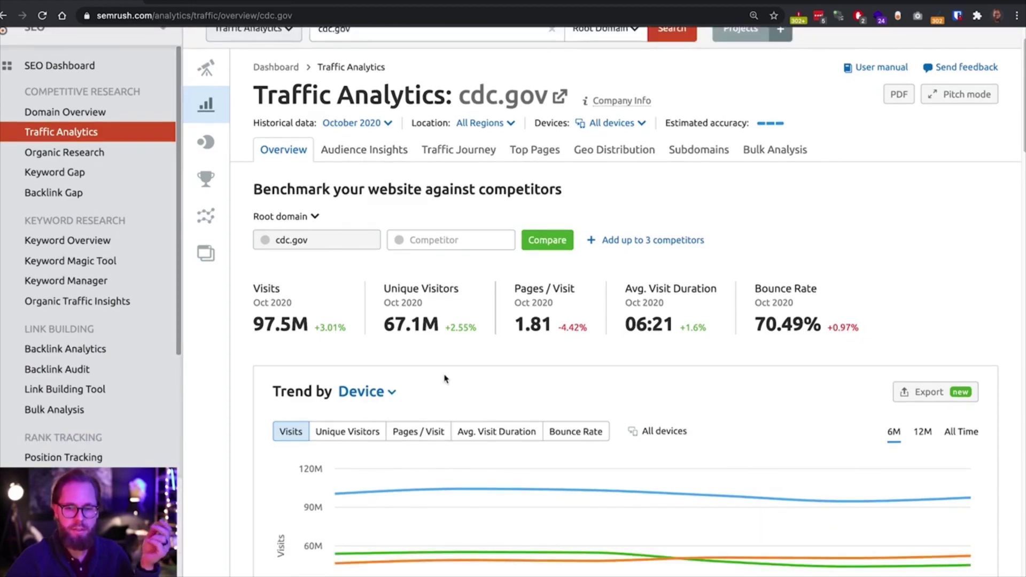
pyautogui.scroll(-3, 444, 379)
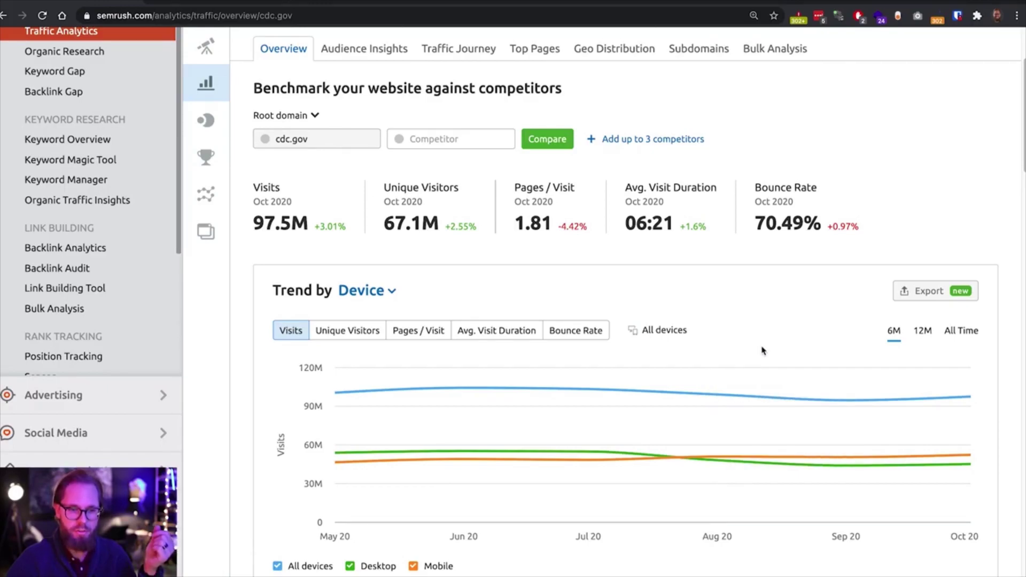
# Step: Switch the device trend to 12M, revealing the March 2020 peak of 162.8M visits
pyautogui.click(922, 330)
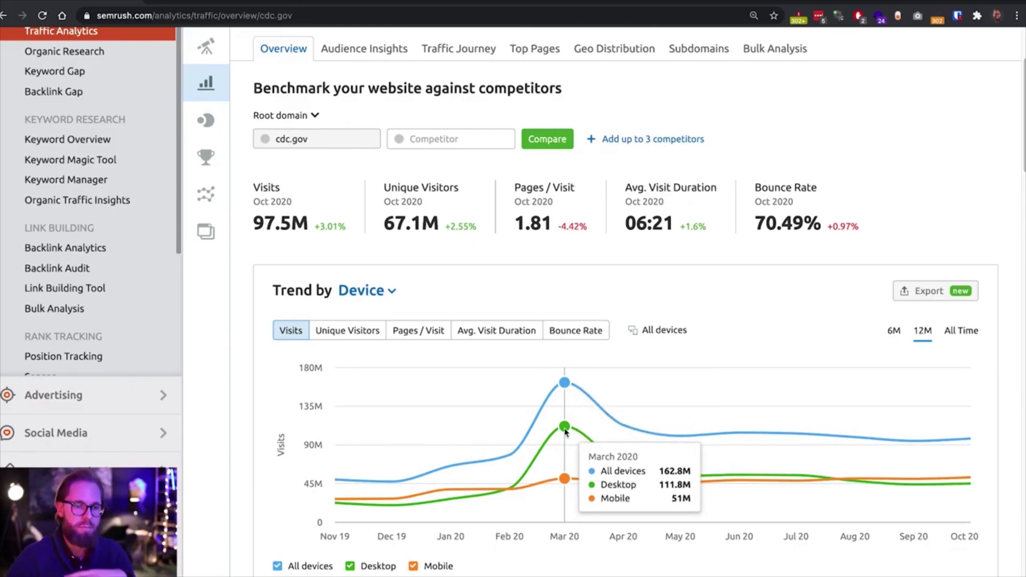
pyautogui.scroll(-2, 566, 431)
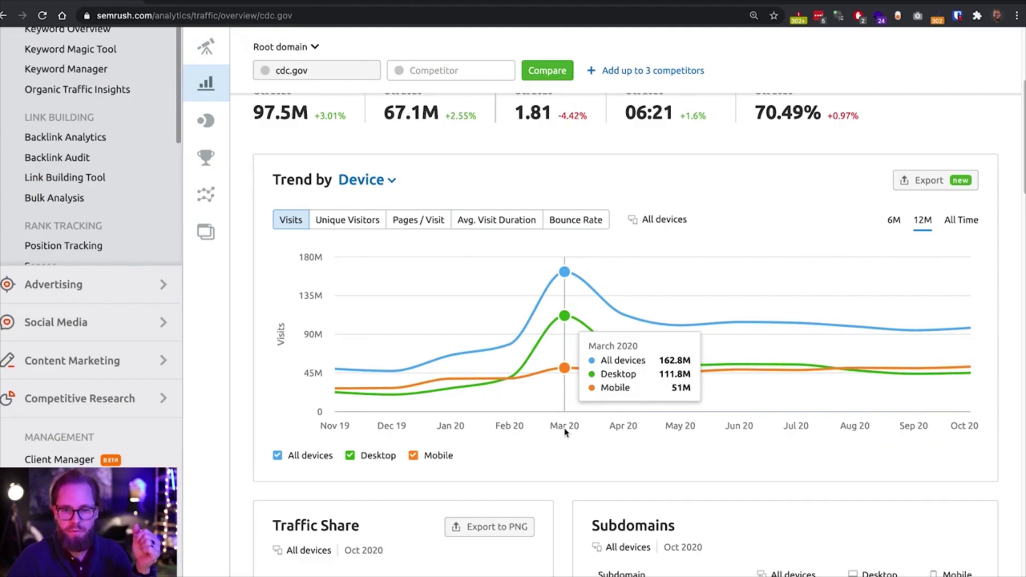
pyautogui.scroll(-3, 565, 431)
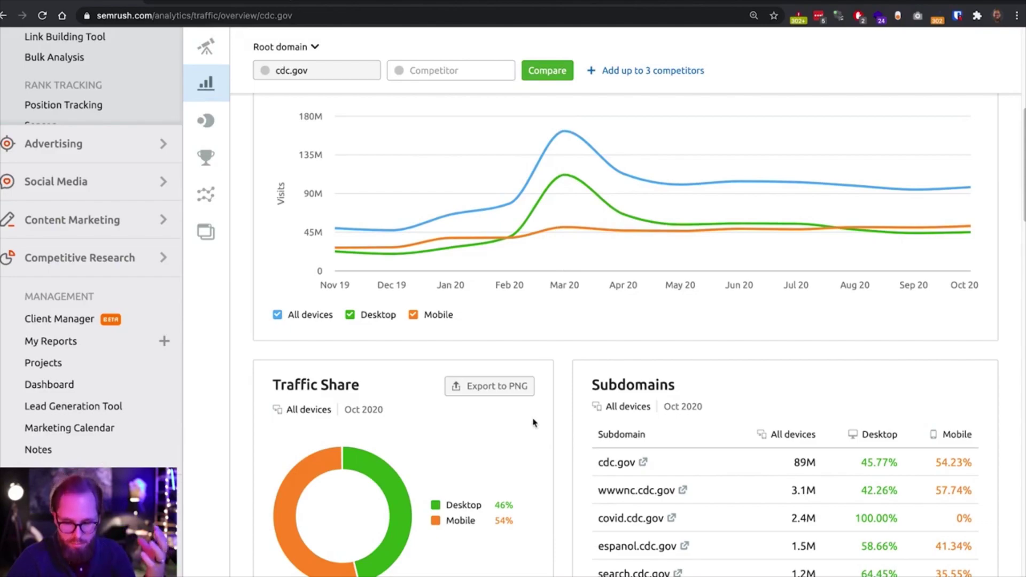
pyautogui.scroll(-3, 530, 420)
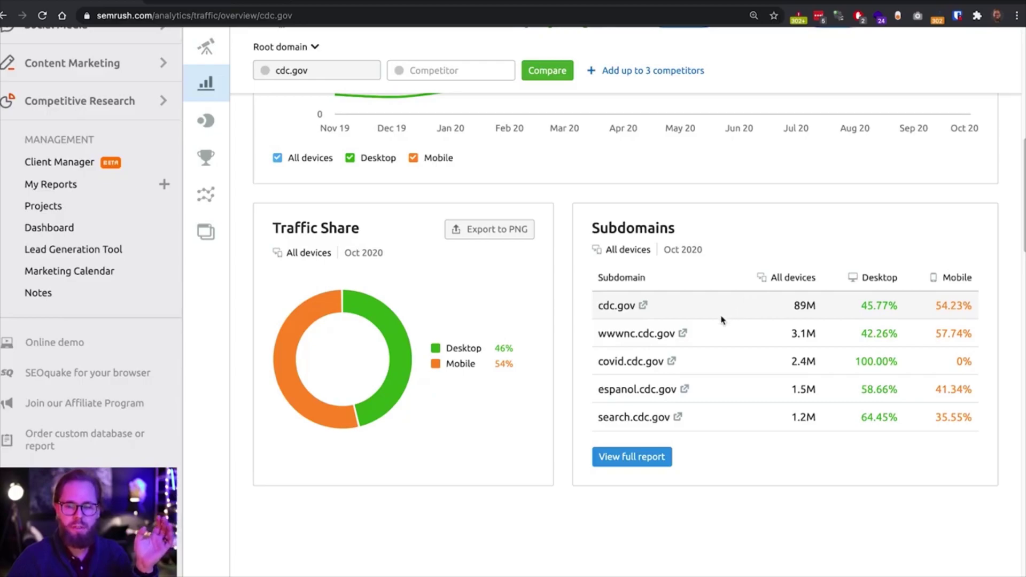
pyautogui.moveTo(598, 334); pyautogui.dragTo(676, 333)
pyautogui.click(721, 238)
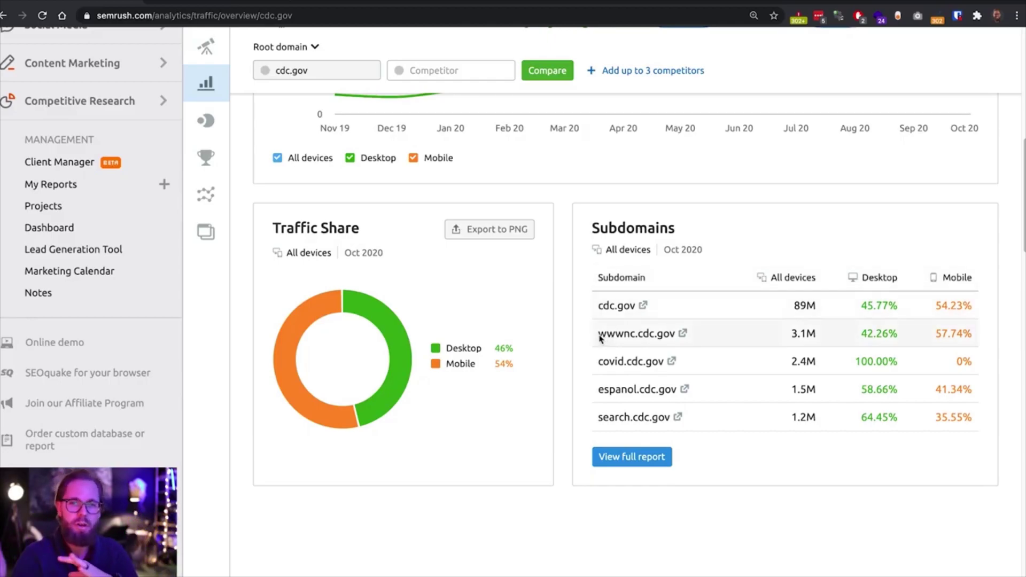
pyautogui.moveTo(598, 334); pyautogui.dragTo(636, 337)
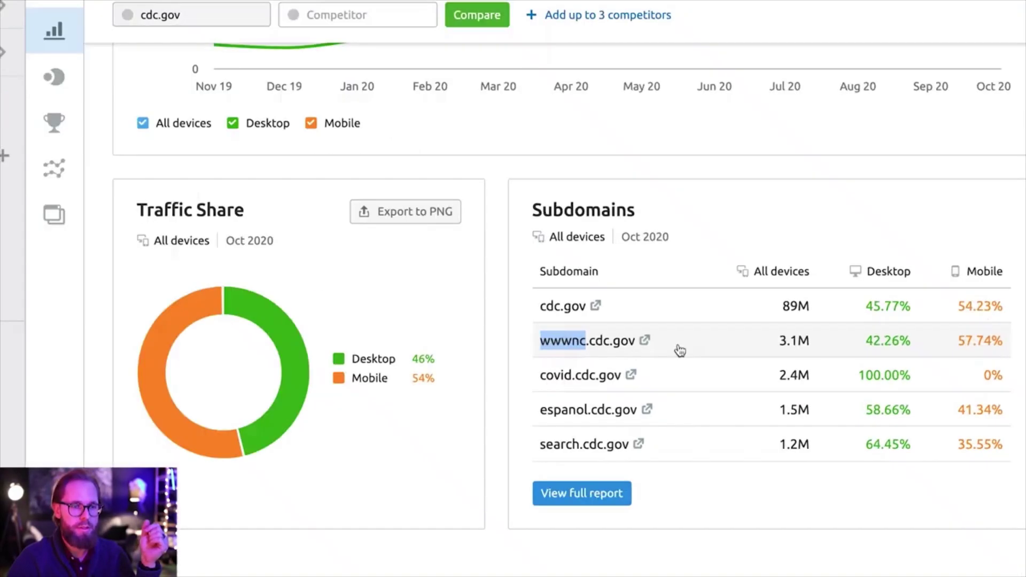
# Step: Open wwwnc.cdc.gov in a new tab, confirm it lands on the CDC homepage, and return to Semrush
pyautogui.click(683, 334)
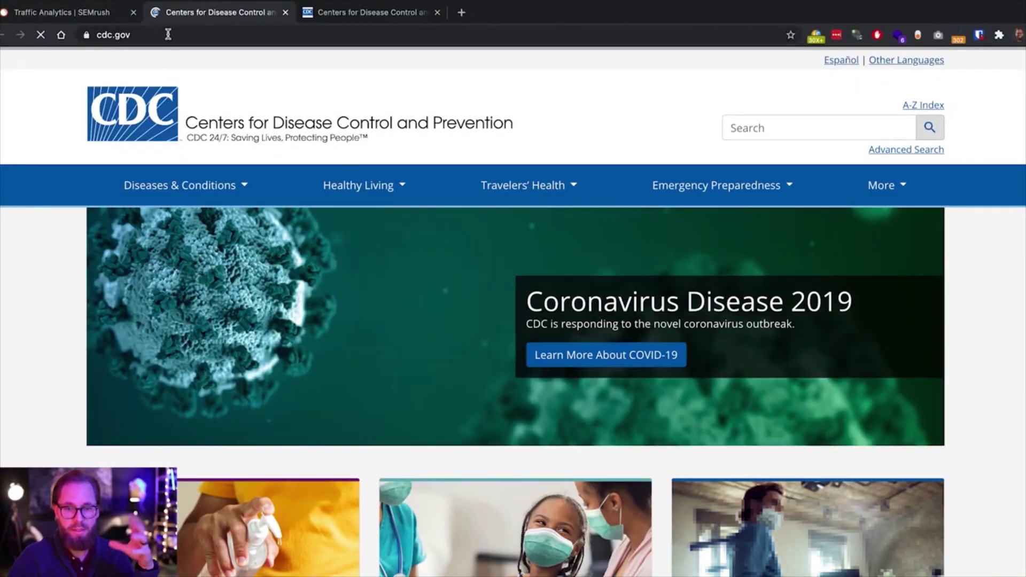
pyautogui.click(138, 35)
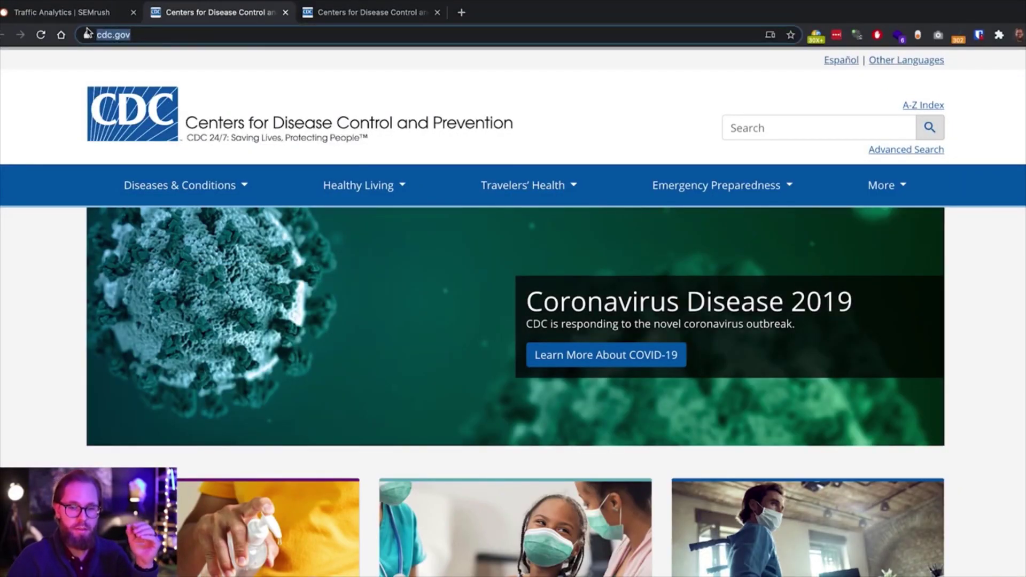
pyautogui.click(37, 14)
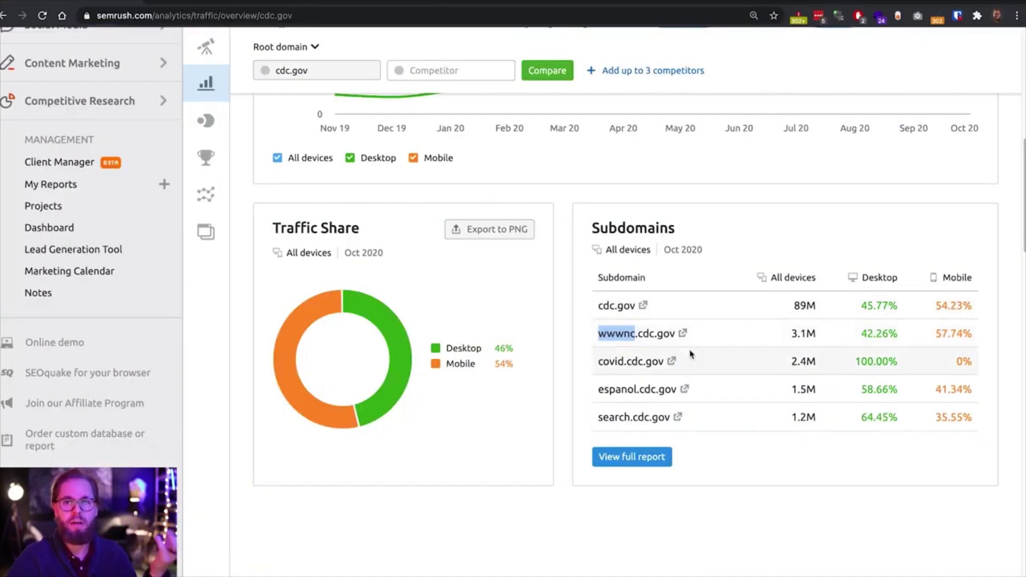
pyautogui.click(573, 368)
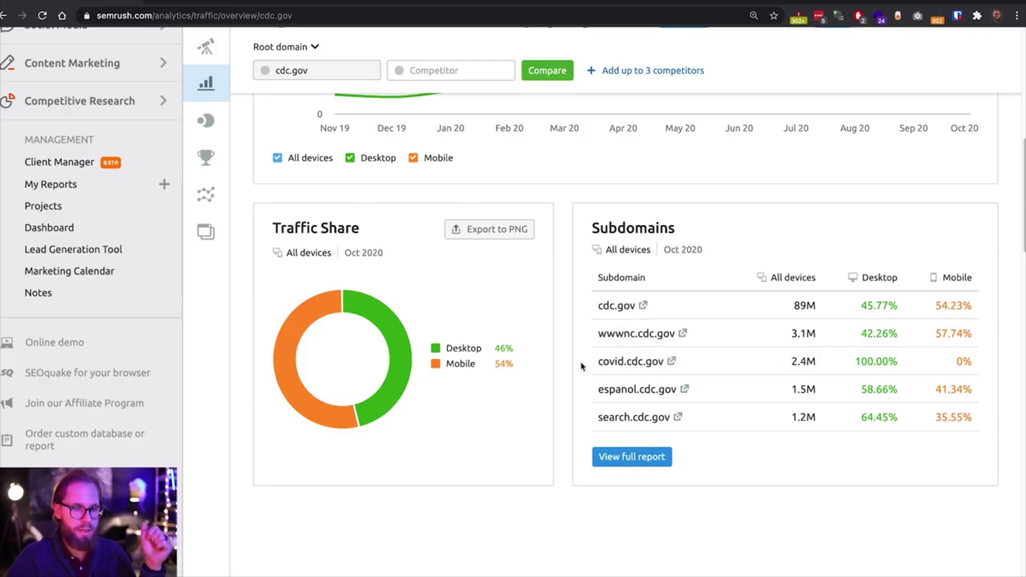
# Step: Open covid.cdc.gov in a new tab and note its 100% desktop, 0% mobile traffic share
pyautogui.click(672, 363)
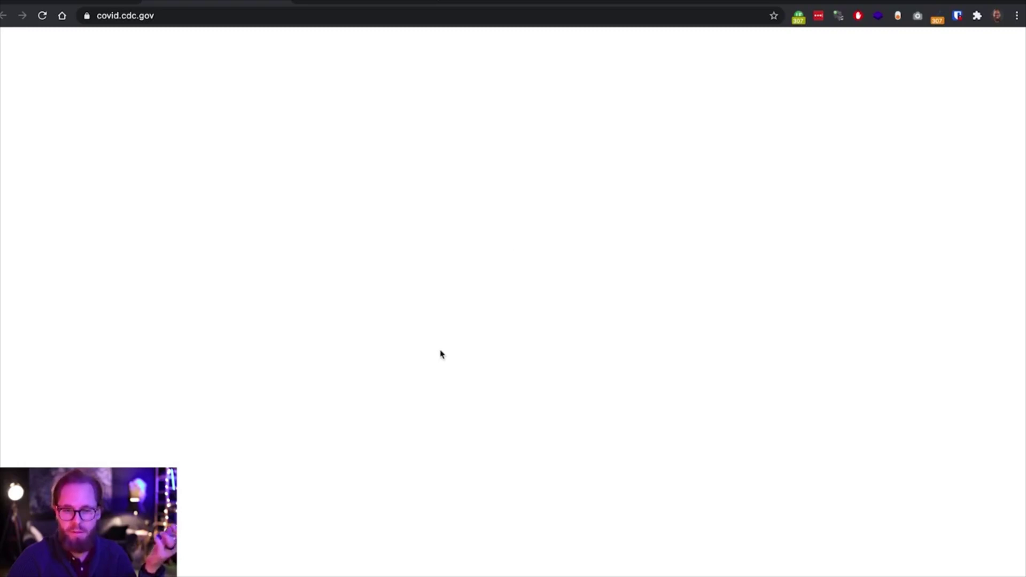
pyautogui.click(80, 5)
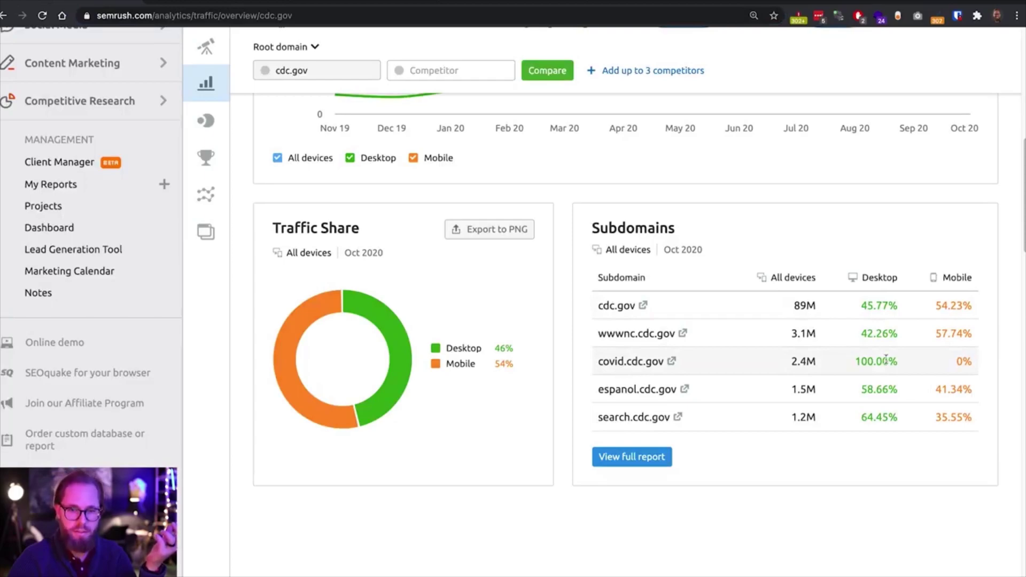
pyautogui.moveTo(862, 361); pyautogui.dragTo(974, 364)
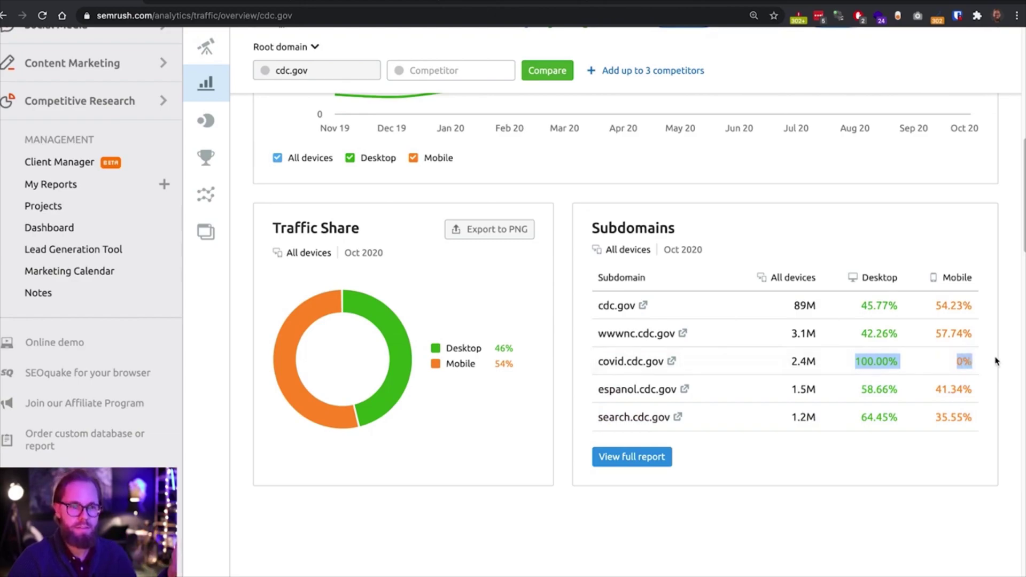
pyautogui.click(993, 362)
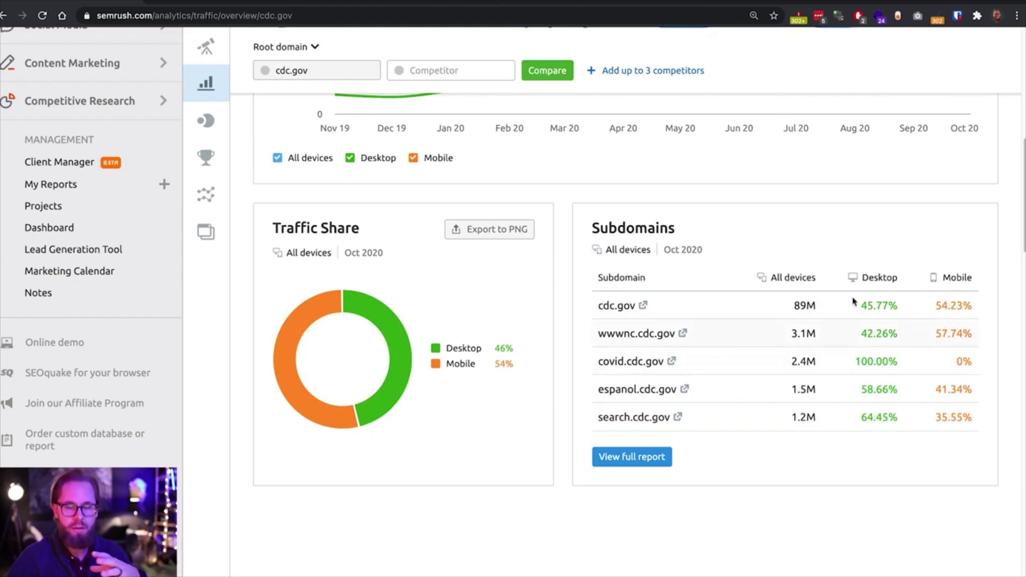
pyautogui.click(219, 3)
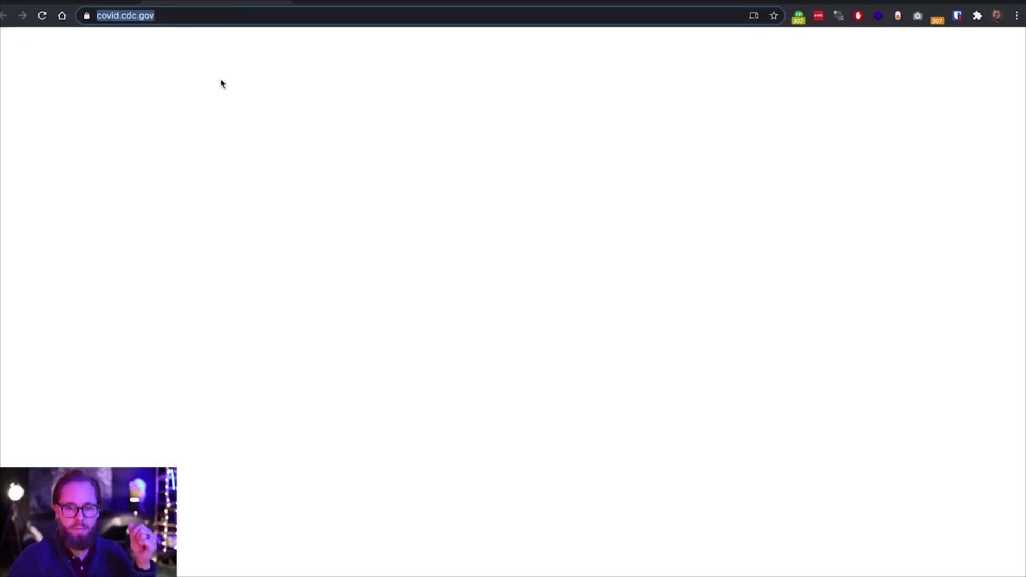
pyautogui.click(74, 2)
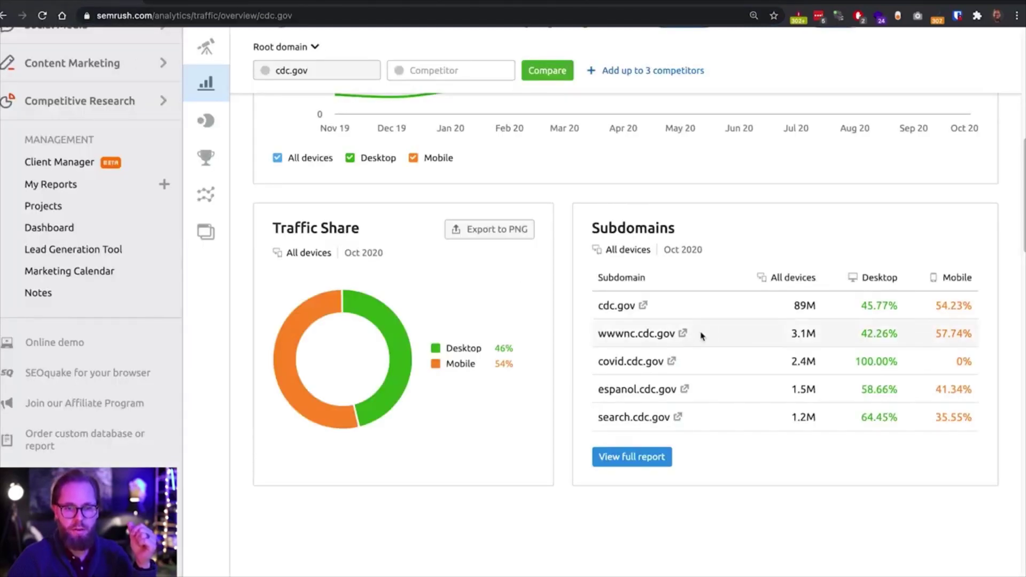
# Step: Trace covid.cdc.gov's redirects: 307 from http to https, then 200, and return to Semrush
pyautogui.click(671, 363)
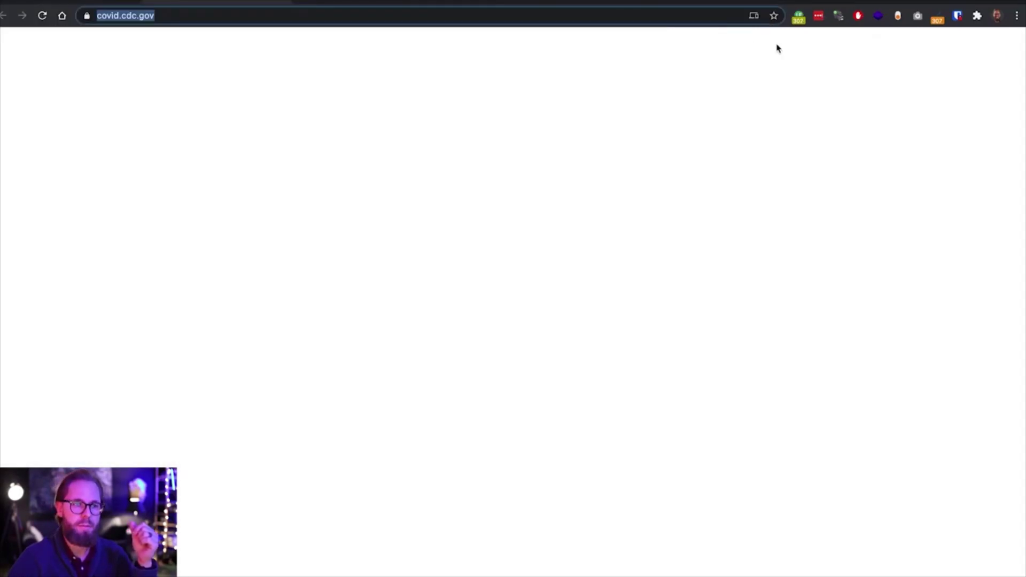
pyautogui.click(800, 21)
pyautogui.scroll(-1, 590, 266)
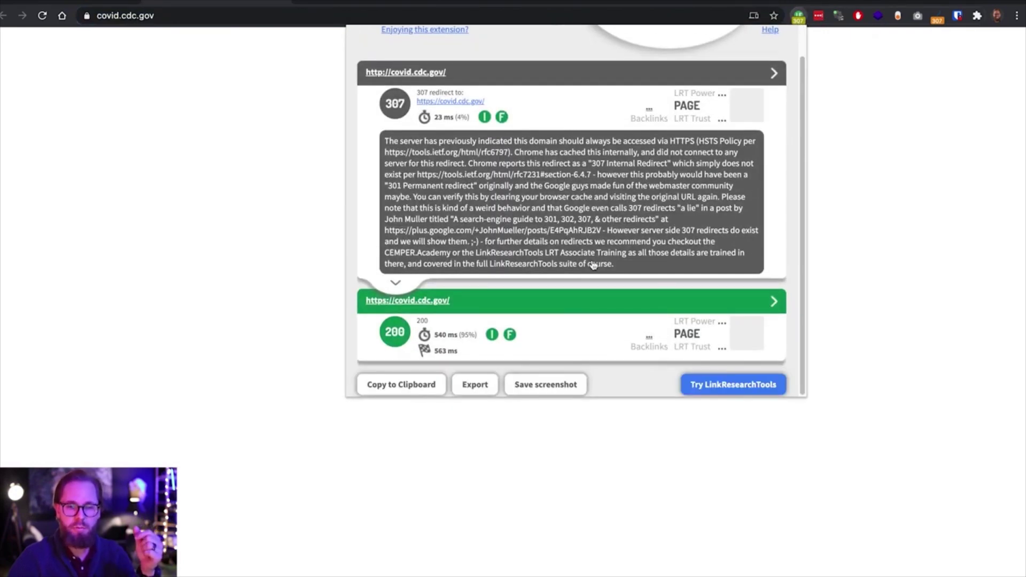
pyautogui.click(196, 213)
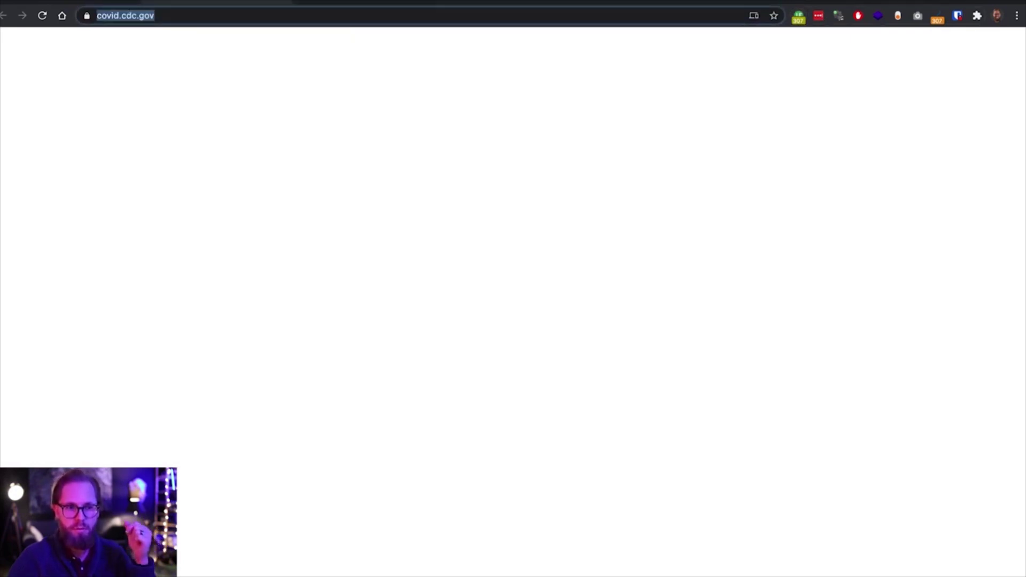
pyautogui.click(38, 1)
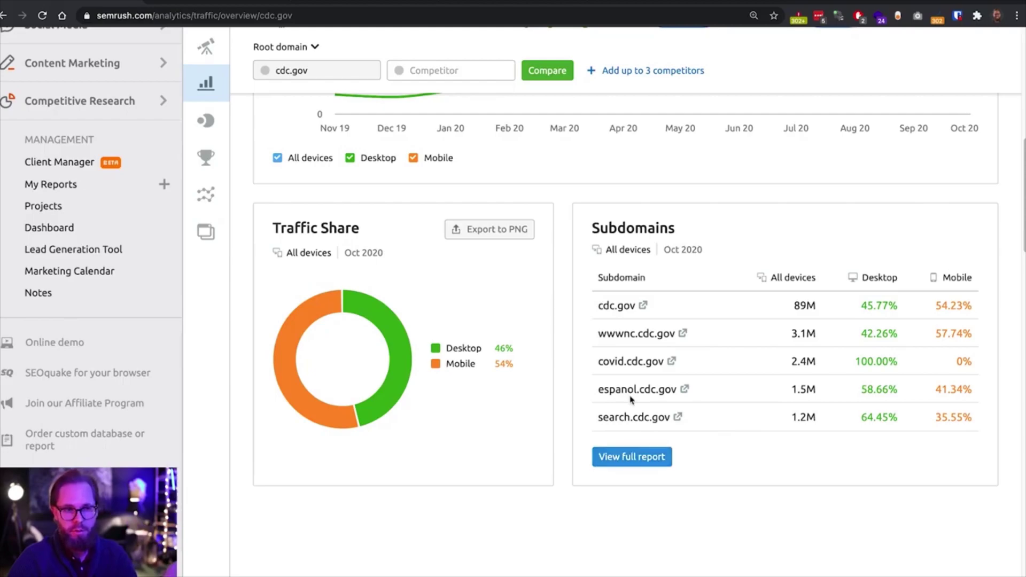
pyautogui.click(684, 389)
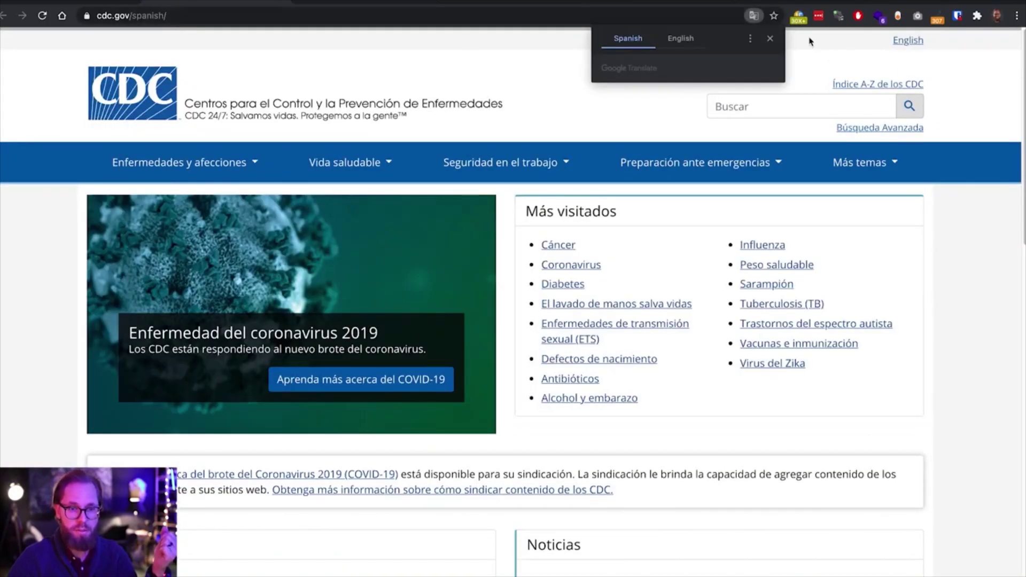
pyautogui.click(799, 18)
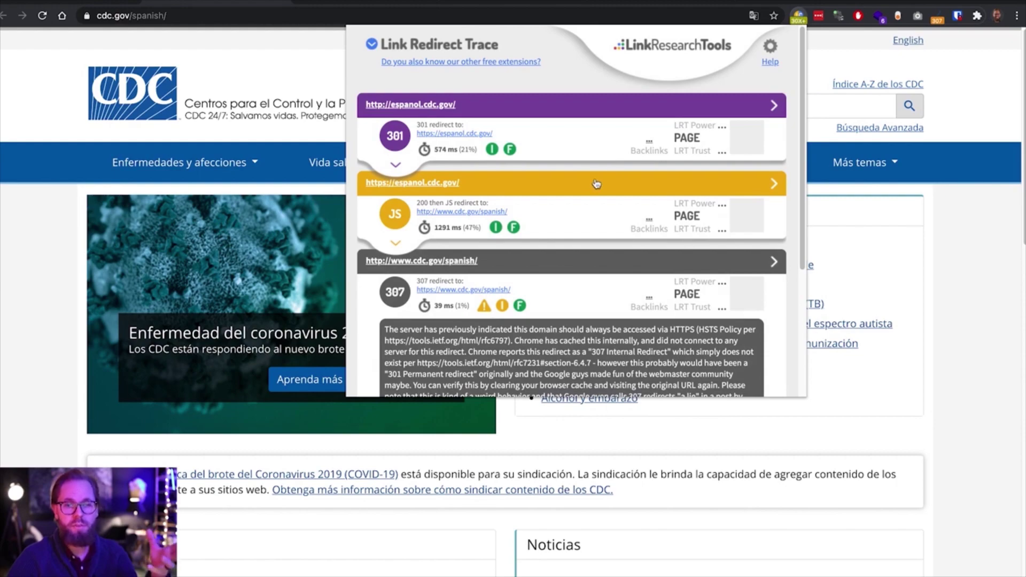
pyautogui.scroll(-4, 596, 184)
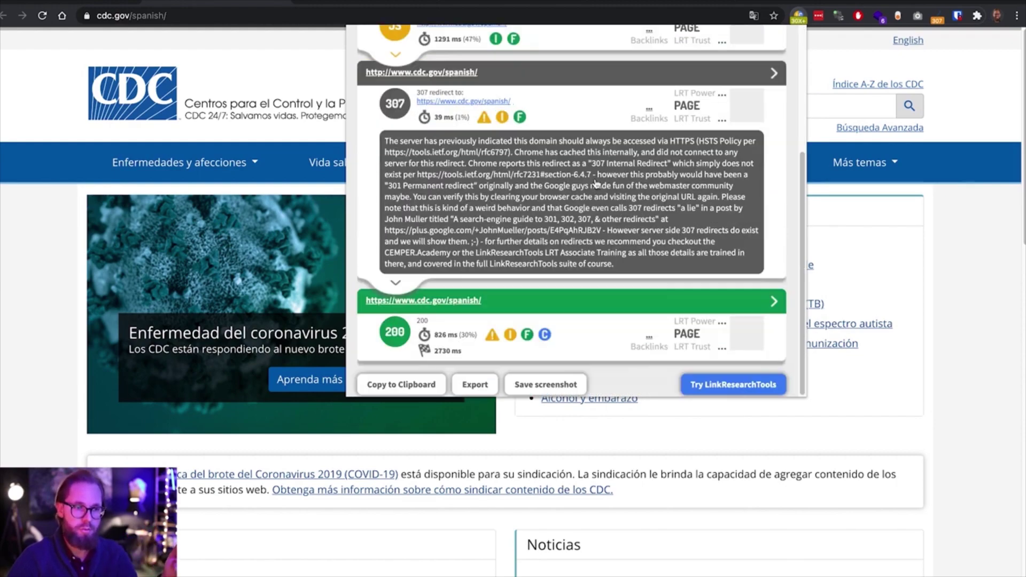
pyautogui.click(256, 78)
pyautogui.click(94, 3)
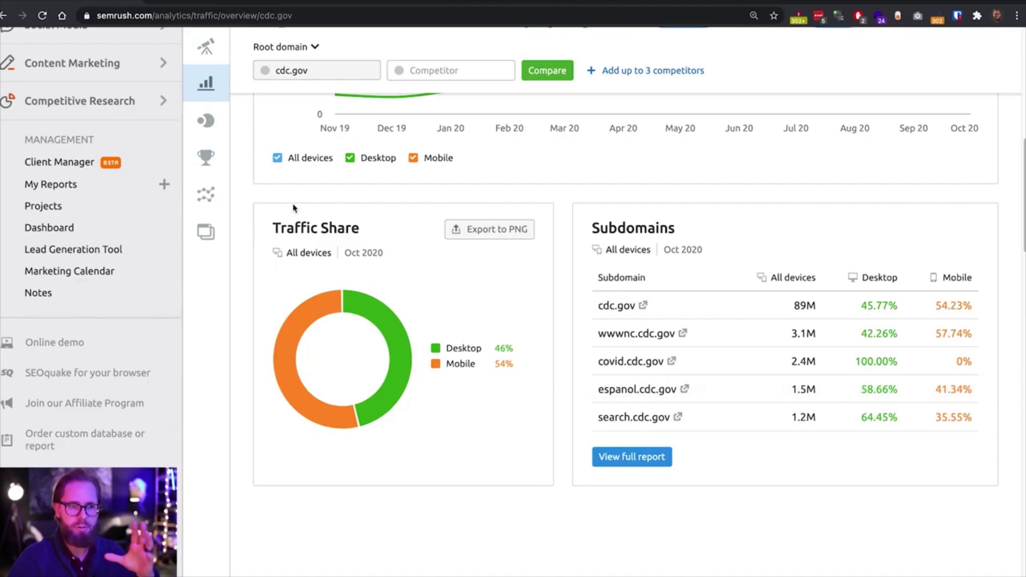
# Step: Go to the Top Pages tab of cdc.gov's Traffic Analytics, filtered to Desktop
pyautogui.scroll(10, 711, 312)
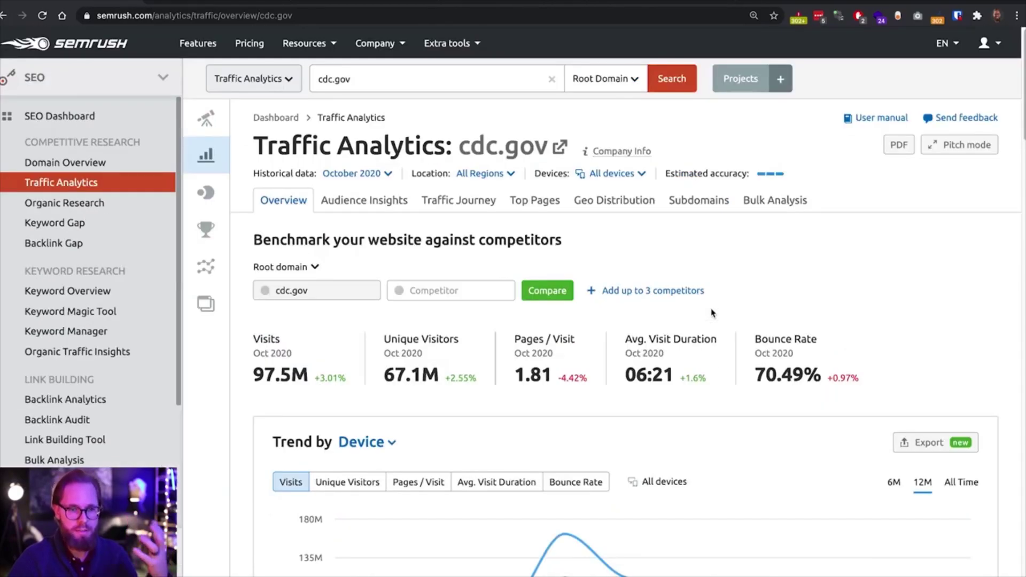
pyautogui.click(96, 204)
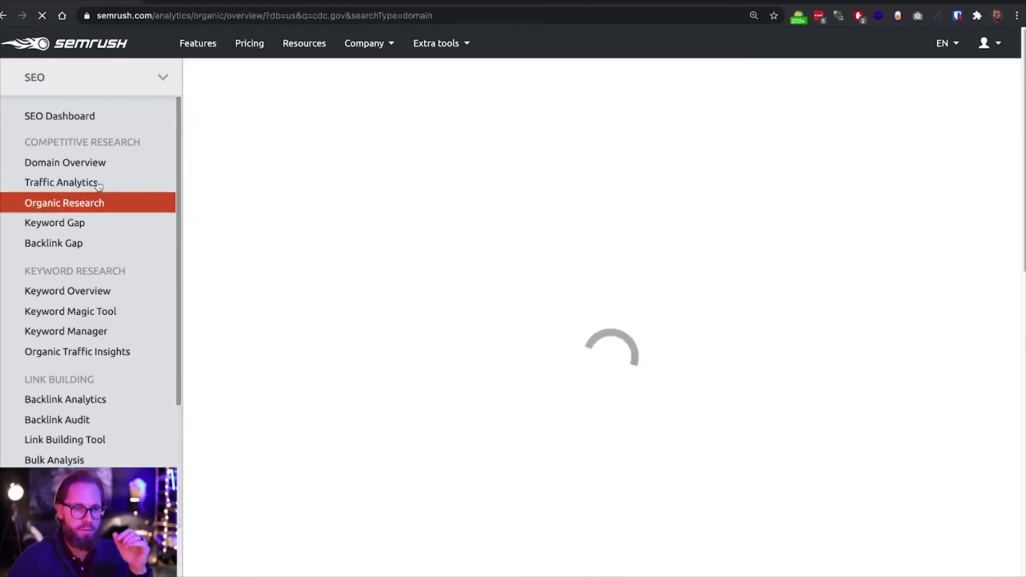
pyautogui.click(96, 183)
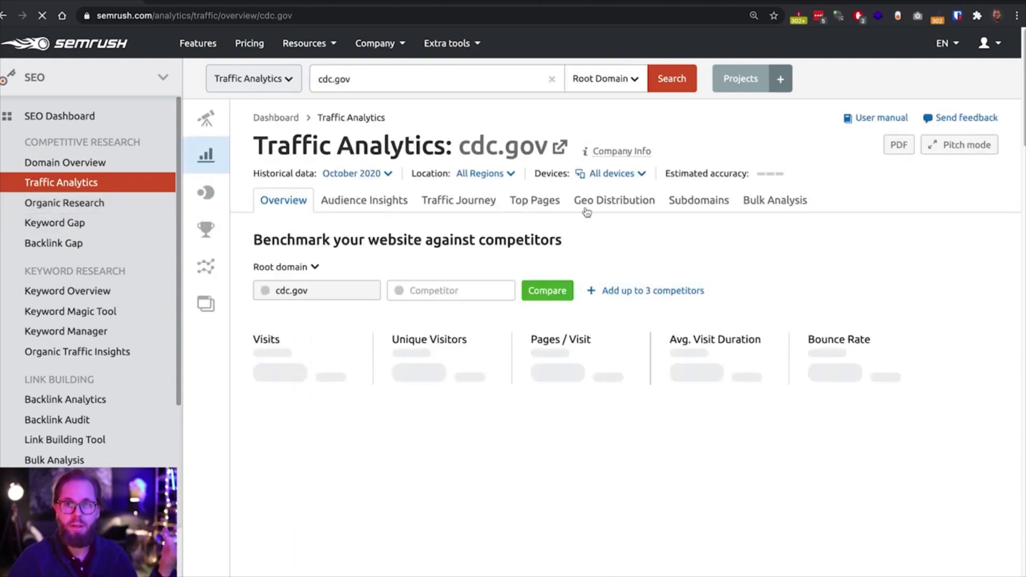
pyautogui.click(544, 203)
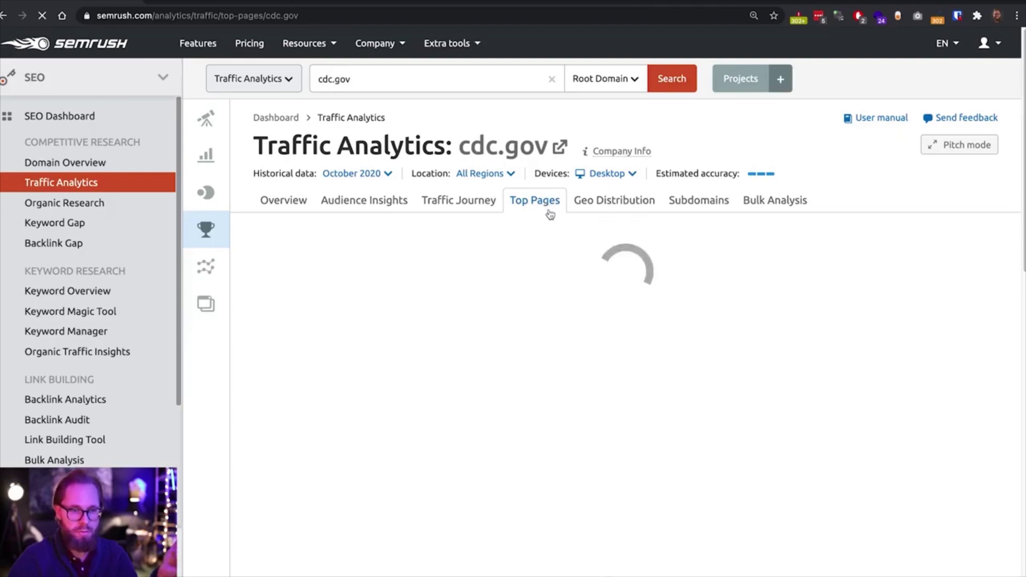
pyautogui.scroll(-1, 545, 281)
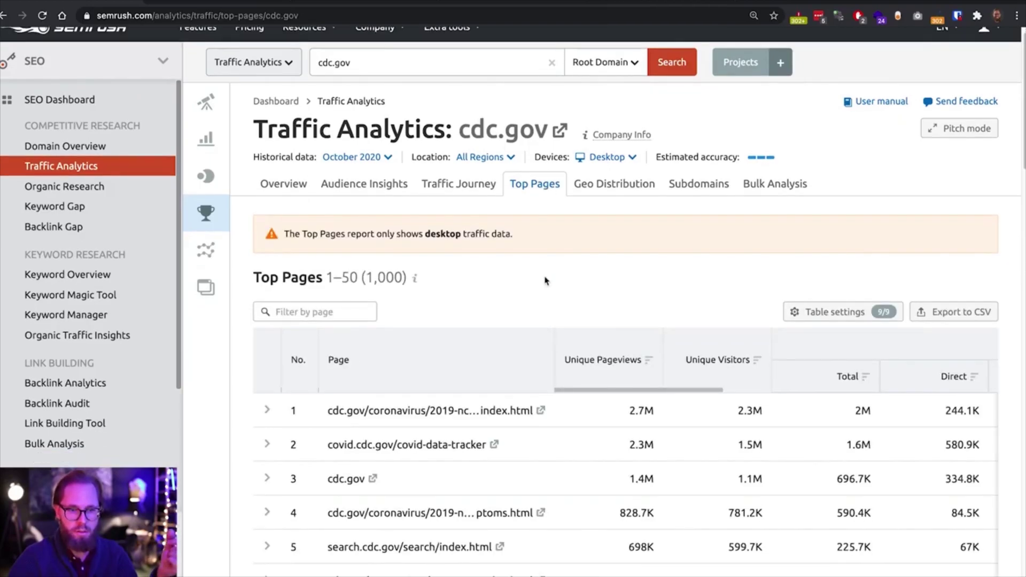
pyautogui.scroll(-3, 545, 281)
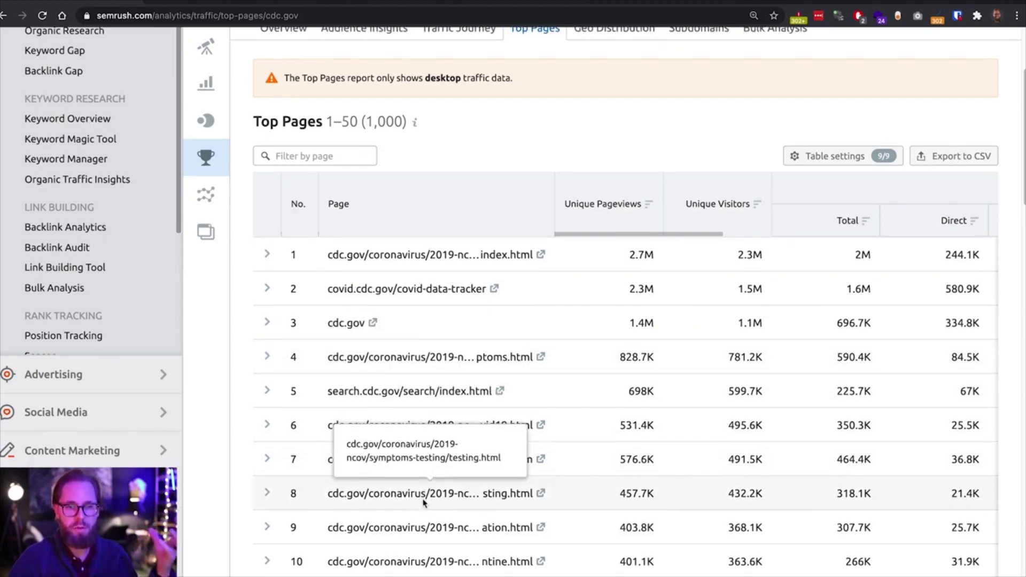
pyautogui.scroll(-3, 425, 491)
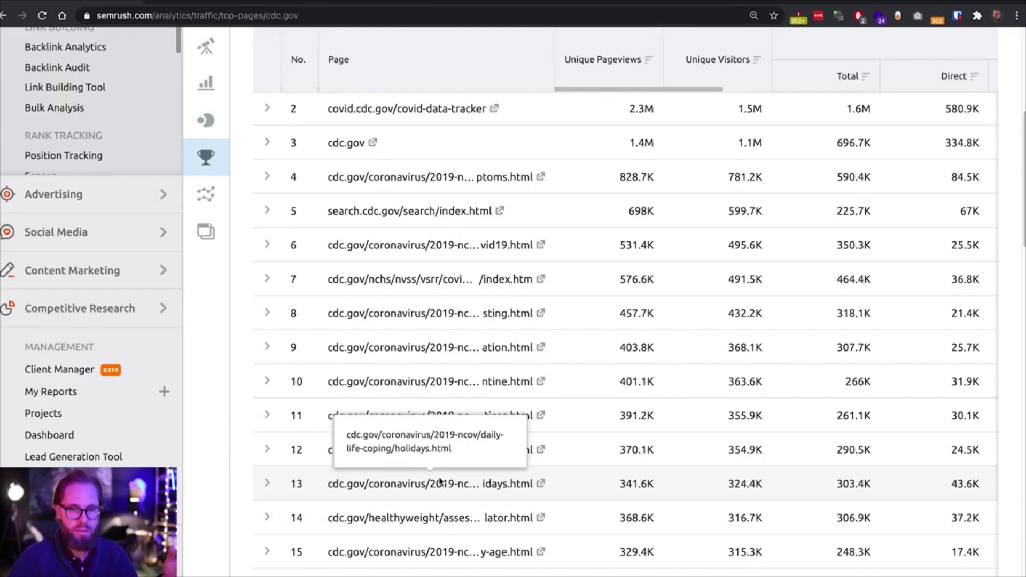
pyautogui.scroll(6, 439, 481)
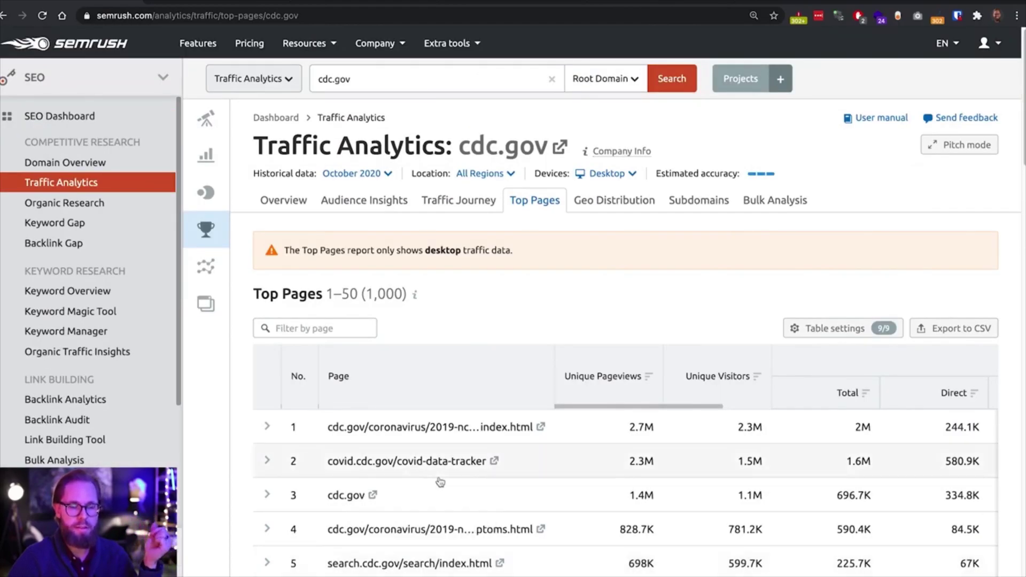
# Step: Review cdc.gov's 5.6M organic keywords, led by 'coronavirus', and its SERP features
pyautogui.click(100, 206)
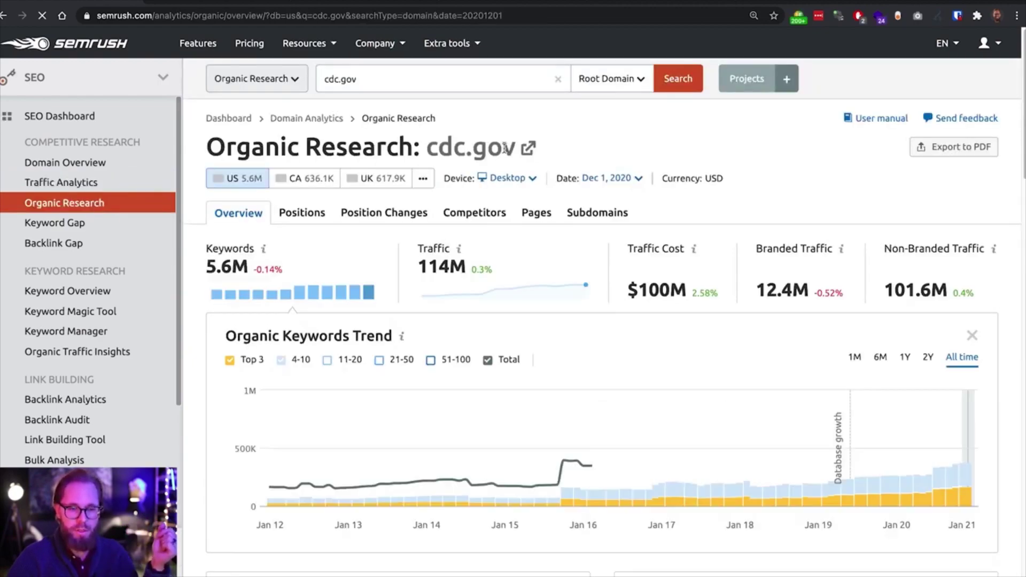
pyautogui.scroll(-7, 588, 236)
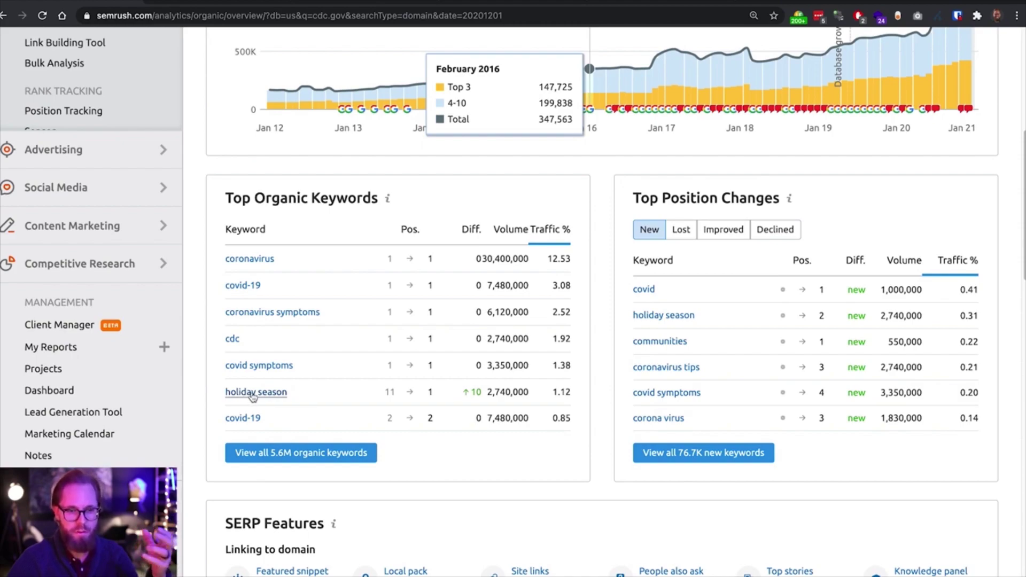
pyautogui.scroll(-1, 252, 396)
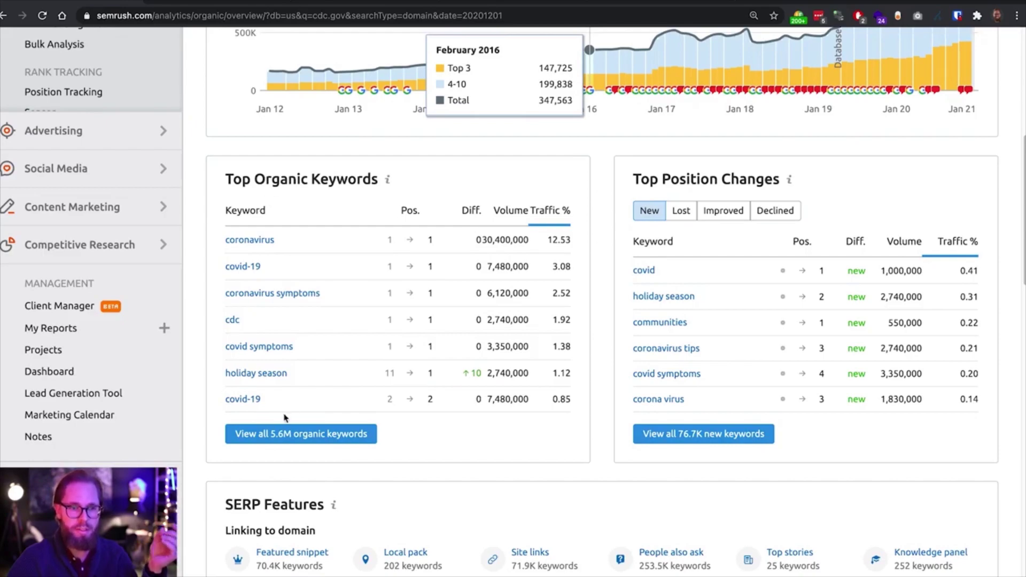
pyautogui.scroll(-6, 288, 417)
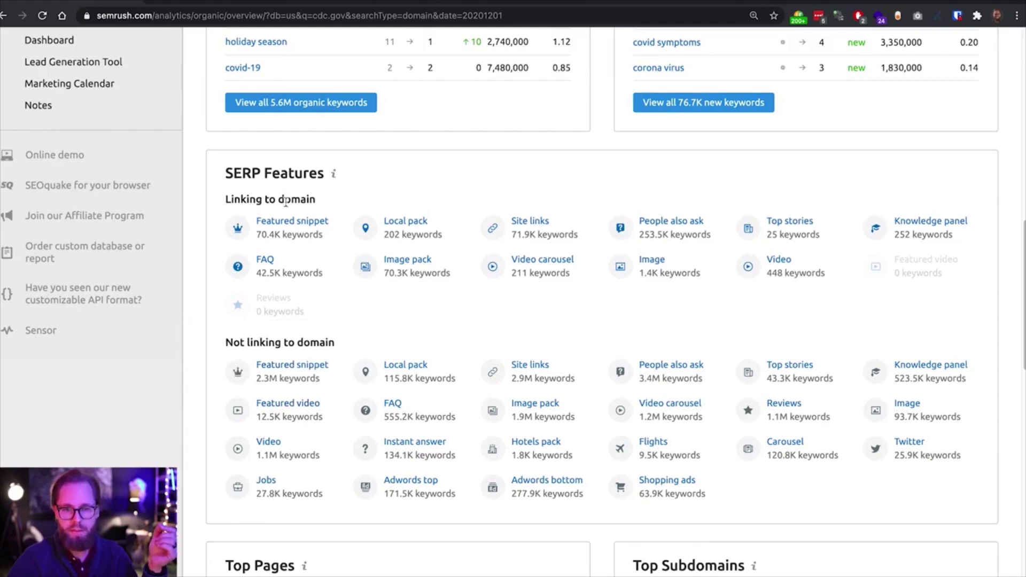
pyautogui.moveTo(333, 176)
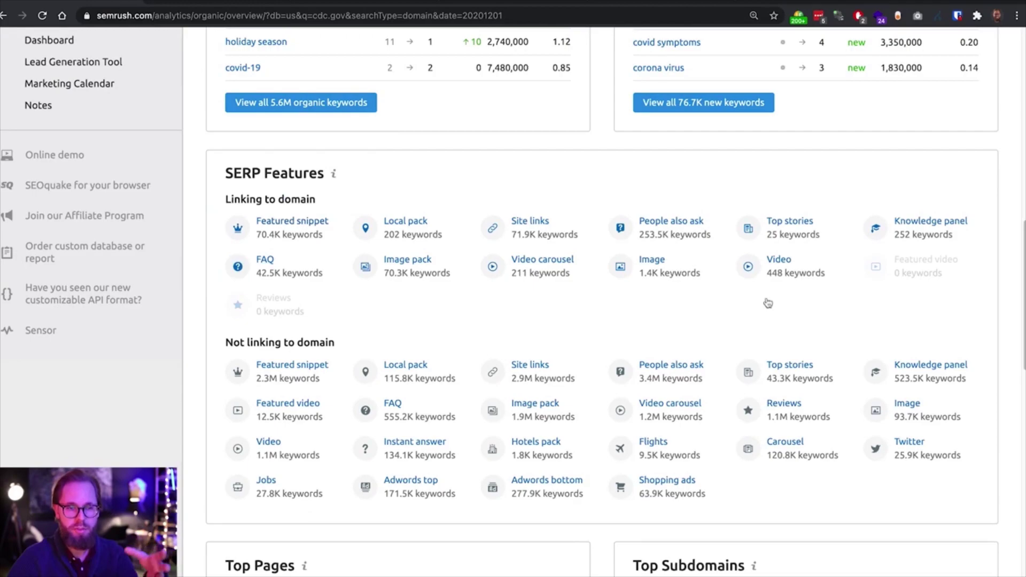
pyautogui.moveTo(675, 242)
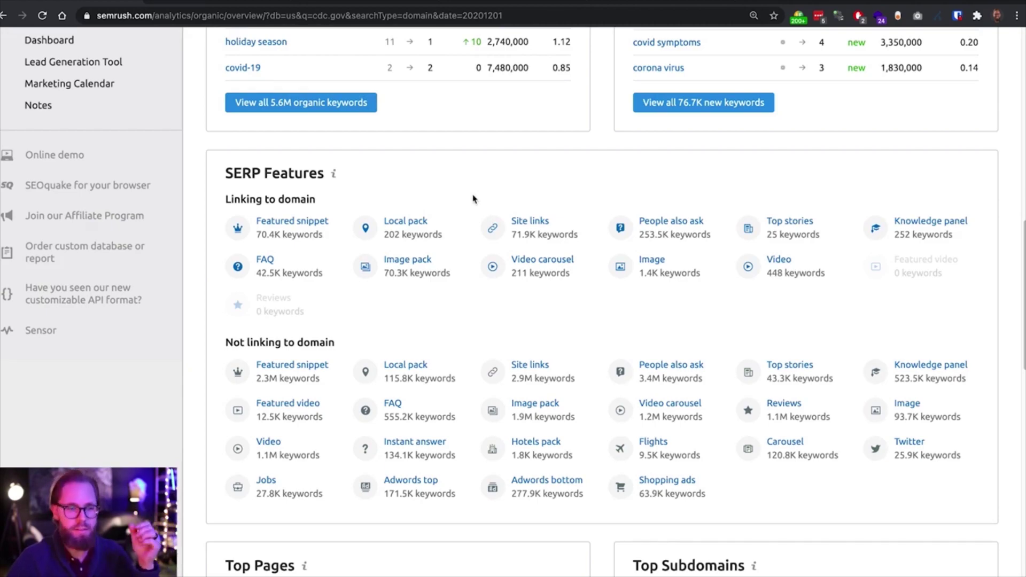
pyautogui.scroll(7, 473, 199)
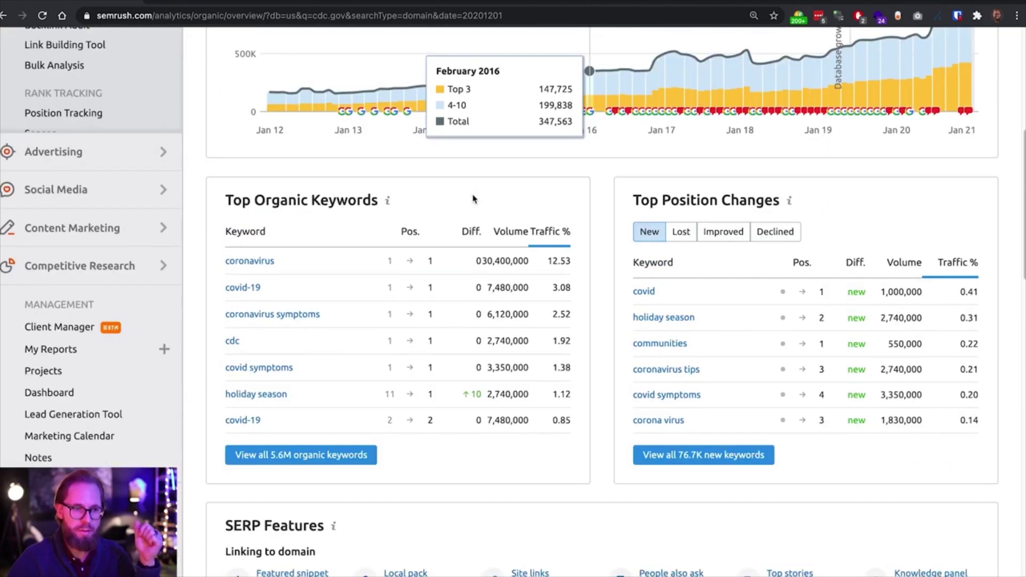
pyautogui.scroll(8, 214, 205)
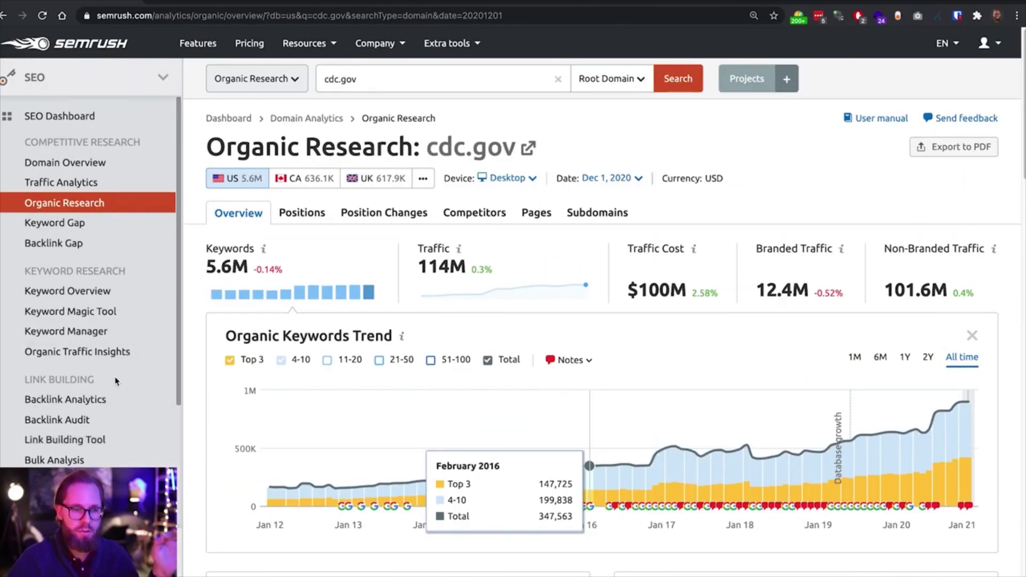
pyautogui.scroll(-3, 120, 393)
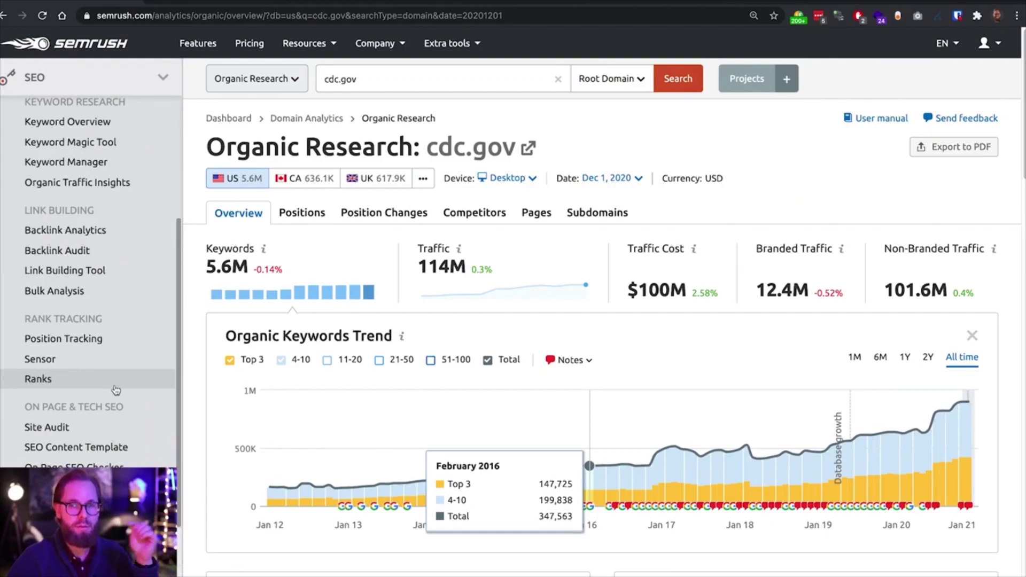
pyautogui.click(92, 430)
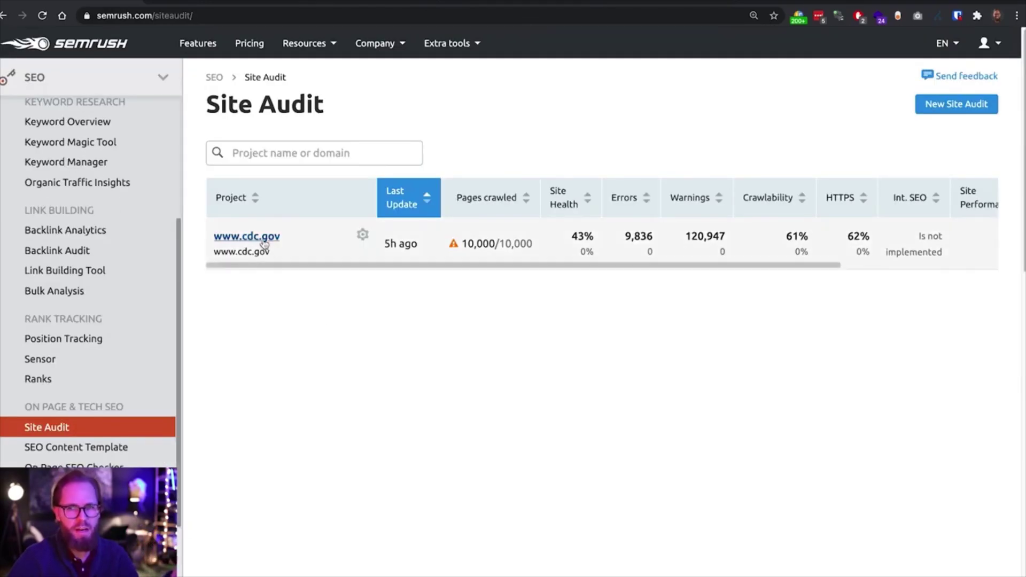
pyautogui.click(263, 239)
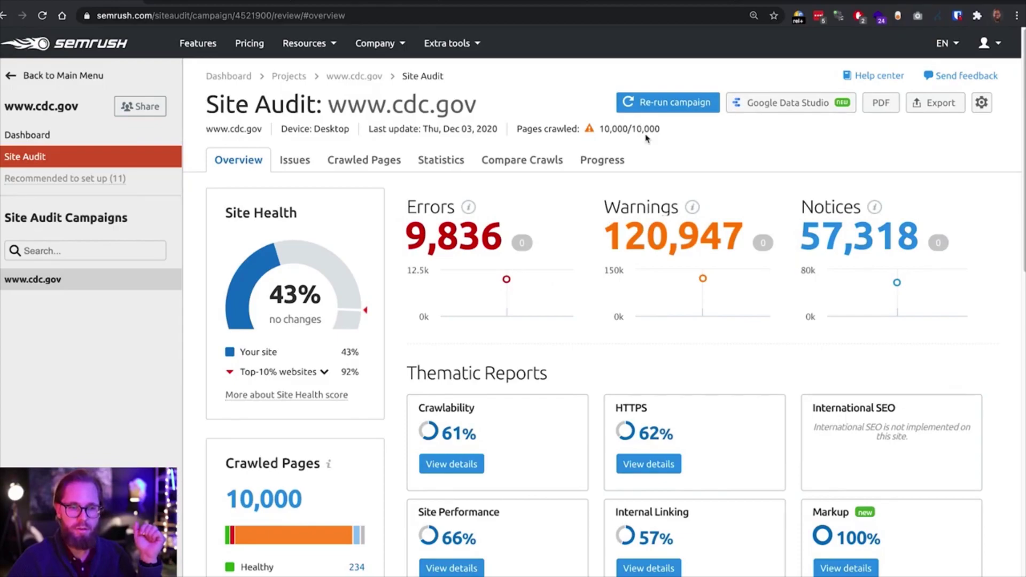
# Step: List the 4,960 broken internal links and open the broken cdc.gov/LifeStages/ page in a new tab
pyautogui.click(482, 237)
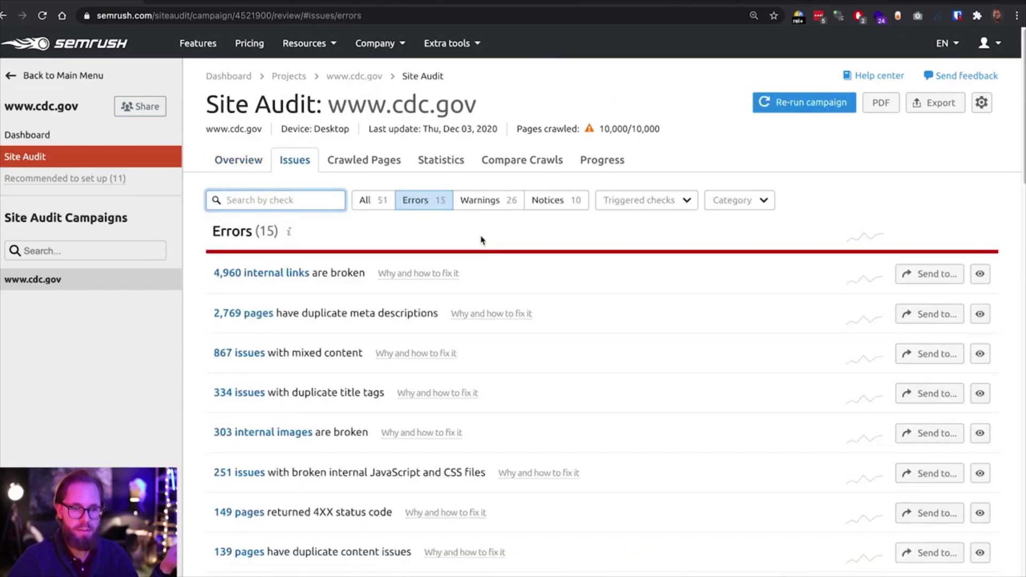
pyautogui.click(226, 279)
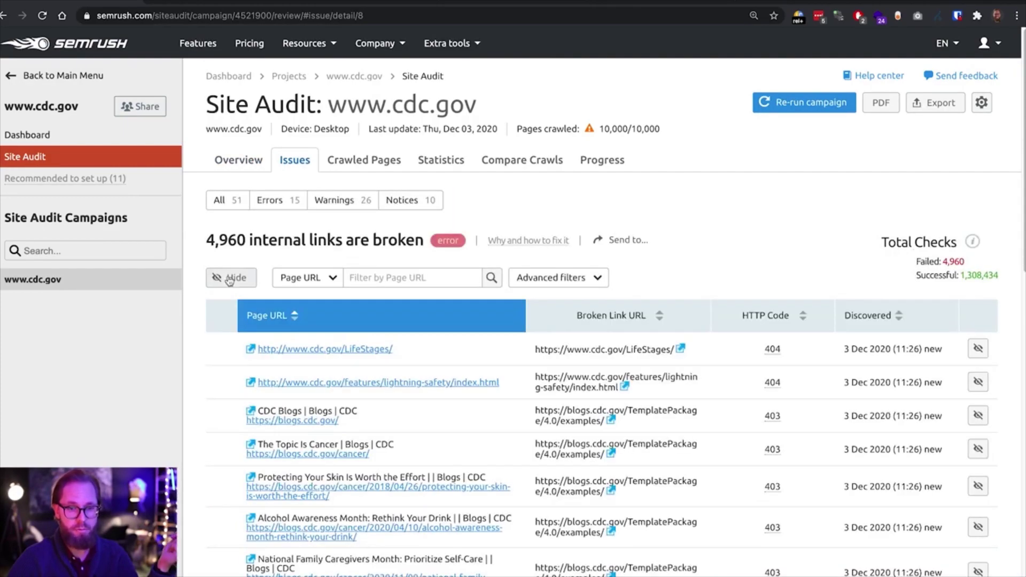
pyautogui.scroll(-1, 240, 286)
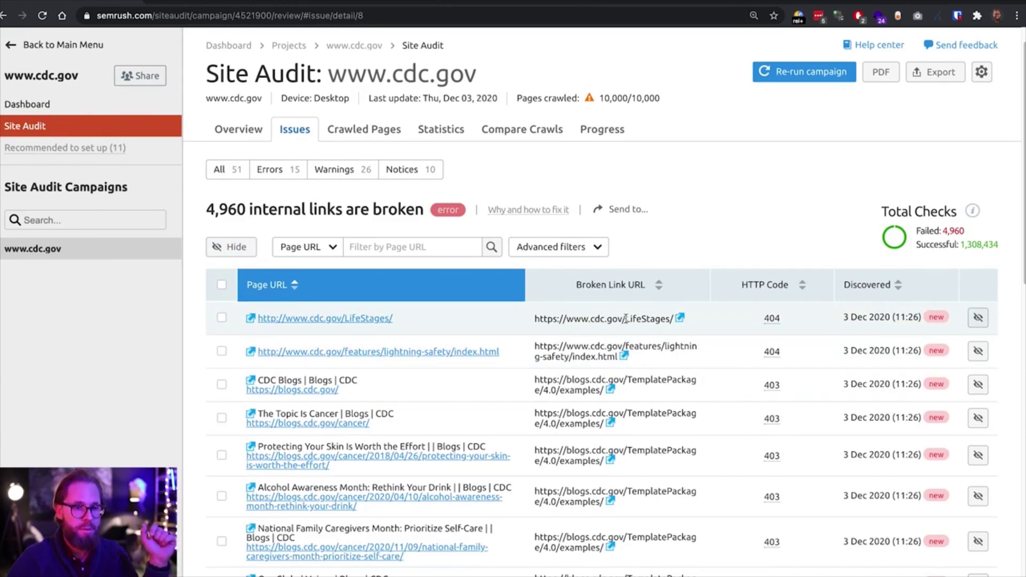
pyautogui.moveTo(771, 319)
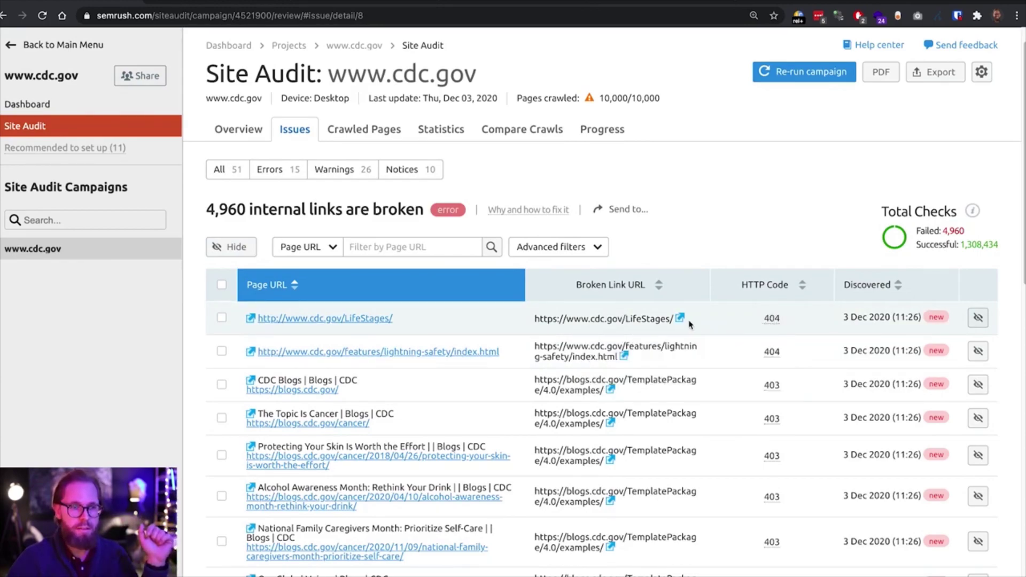
pyautogui.click(679, 318)
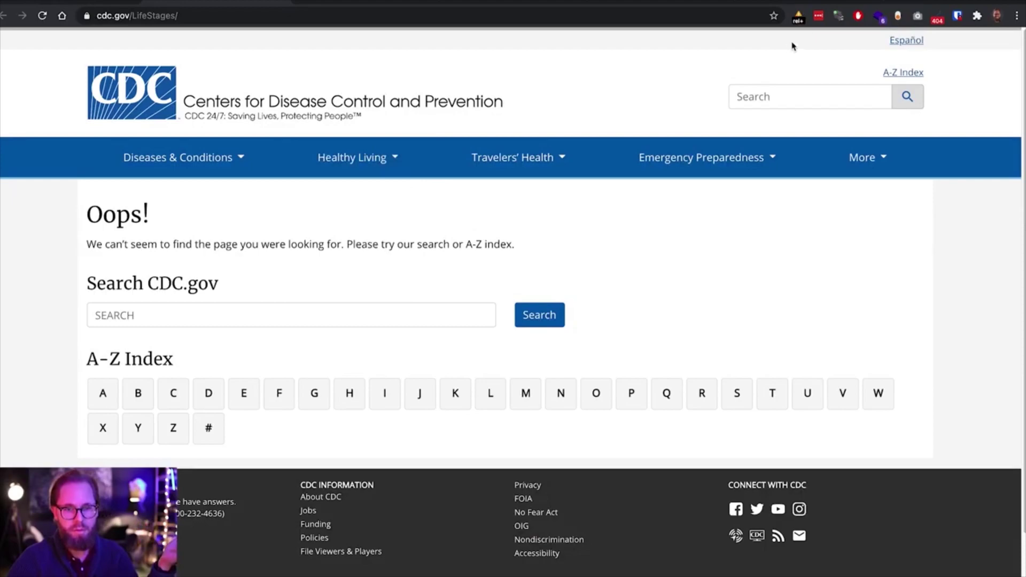
# Step: Run Link Redirect Trace on cdc.gov/LifeStages/ and expand its details to confirm the 404
pyautogui.click(798, 17)
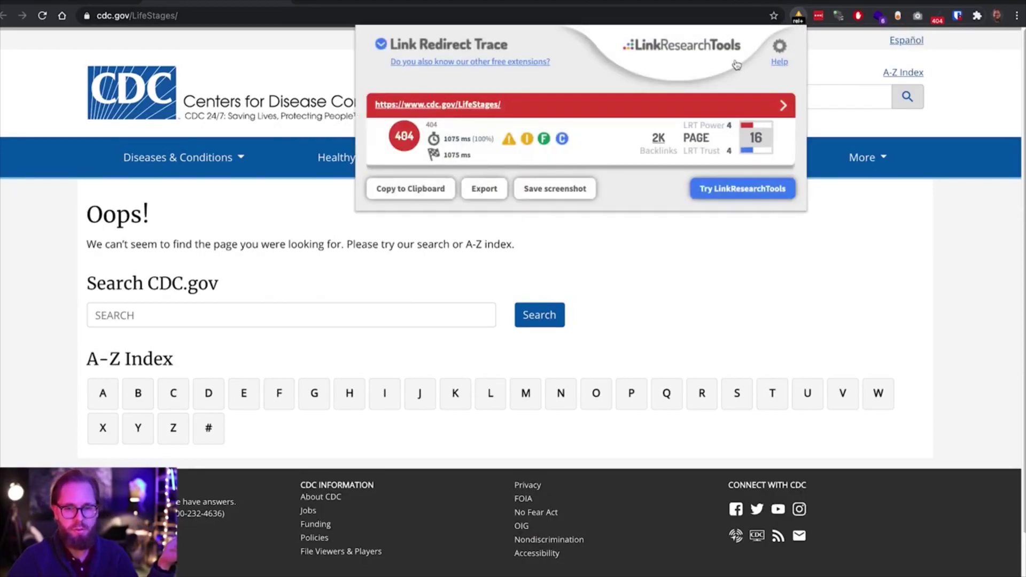
pyautogui.click(566, 140)
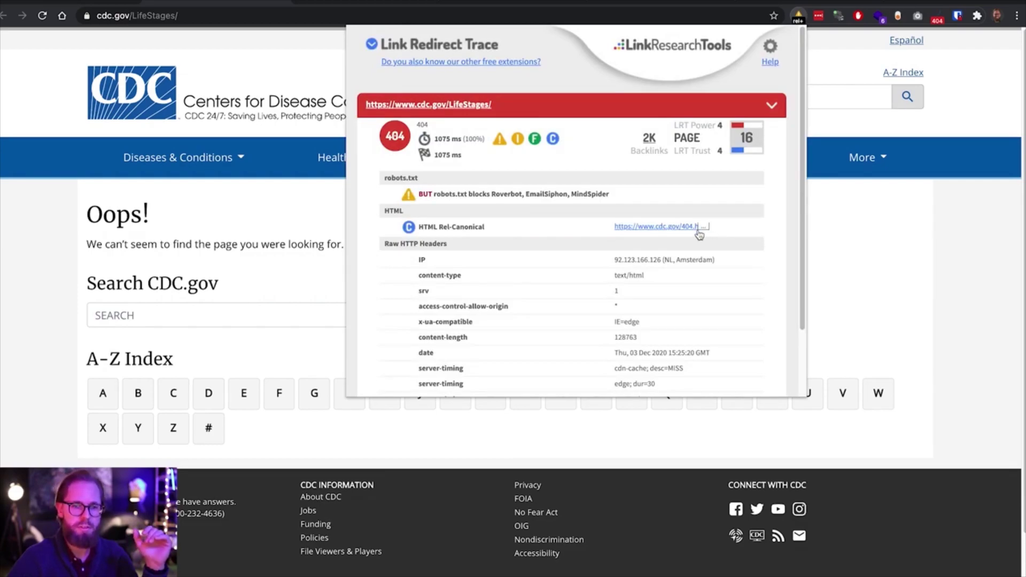
pyautogui.click(851, 251)
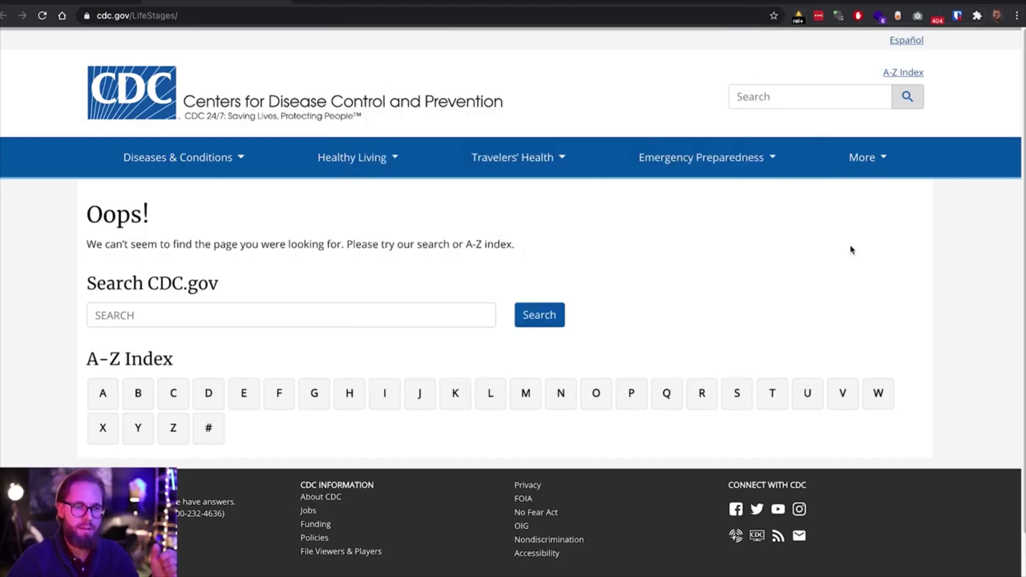
# Step: Select the page's not-found message, rerun the redirect trace, then return to Semrush's broken links report
pyautogui.click(98, 4)
pyautogui.click(181, 2)
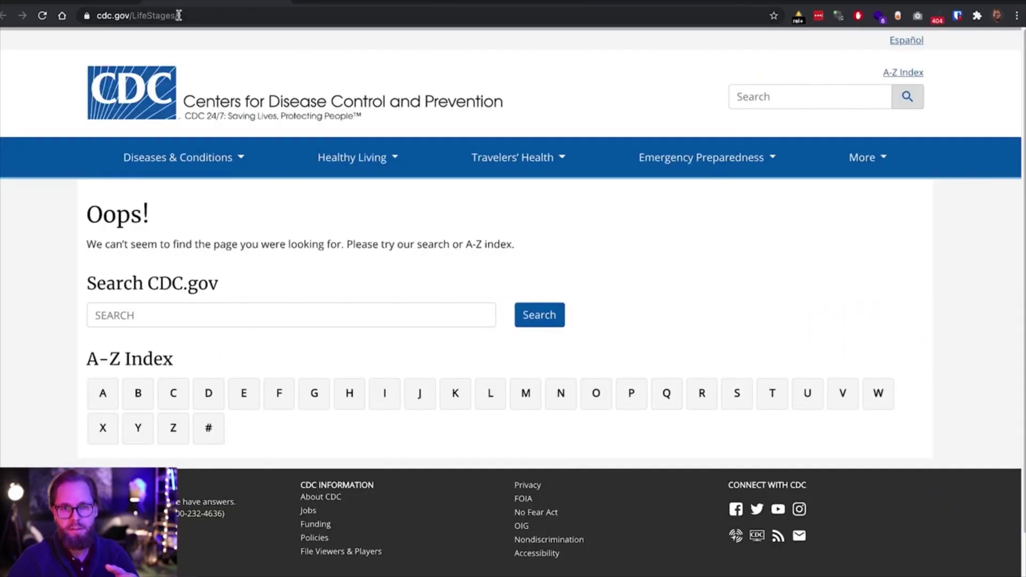
pyautogui.moveTo(578, 242); pyautogui.dragTo(157, 229)
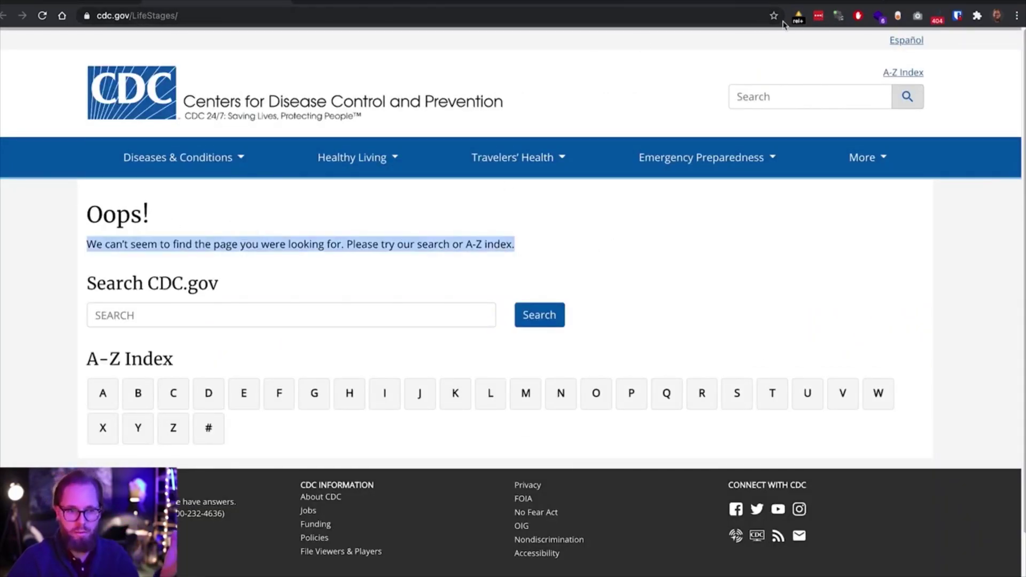
pyautogui.click(799, 17)
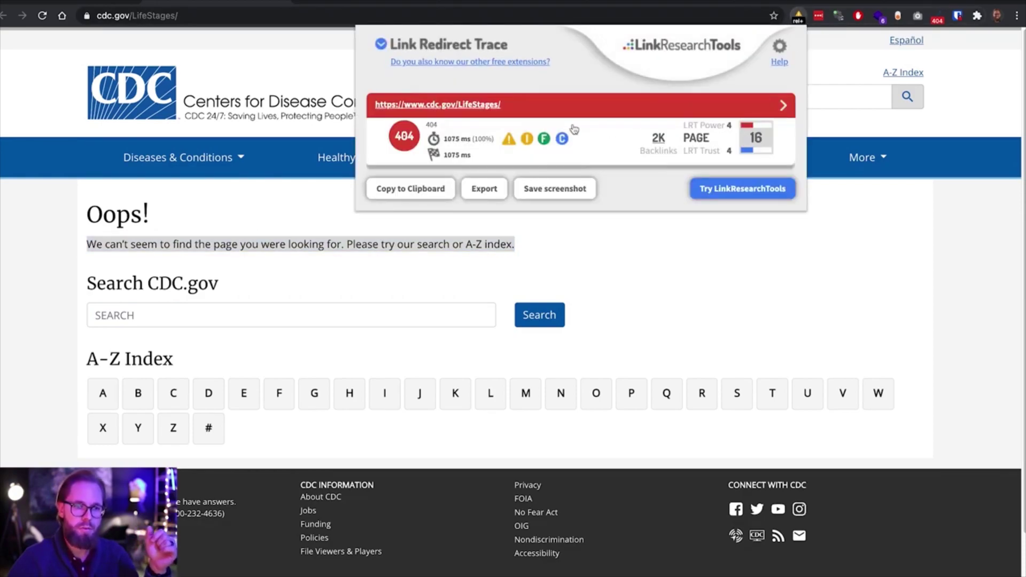
pyautogui.click(79, 2)
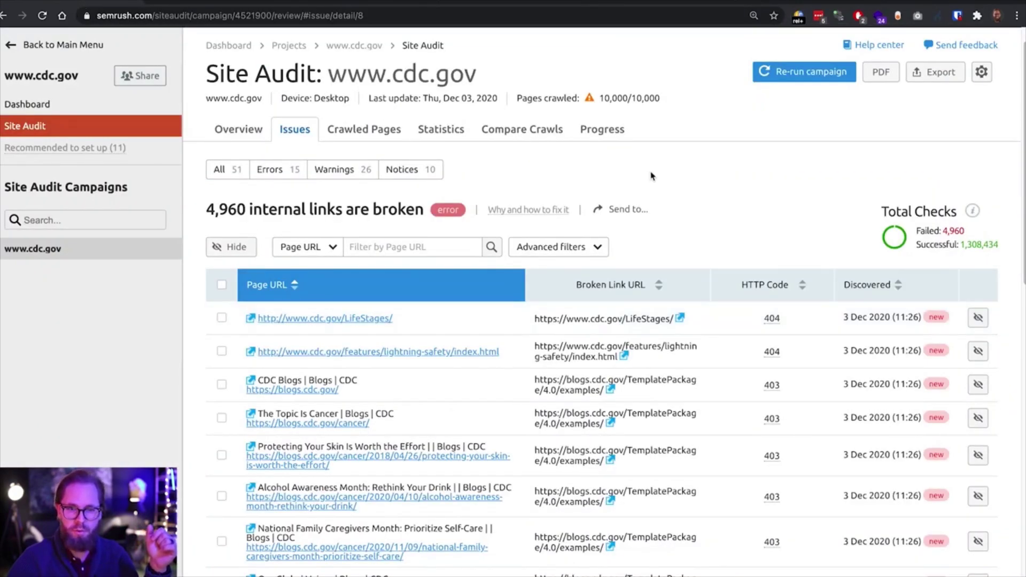
pyautogui.click(380, 136)
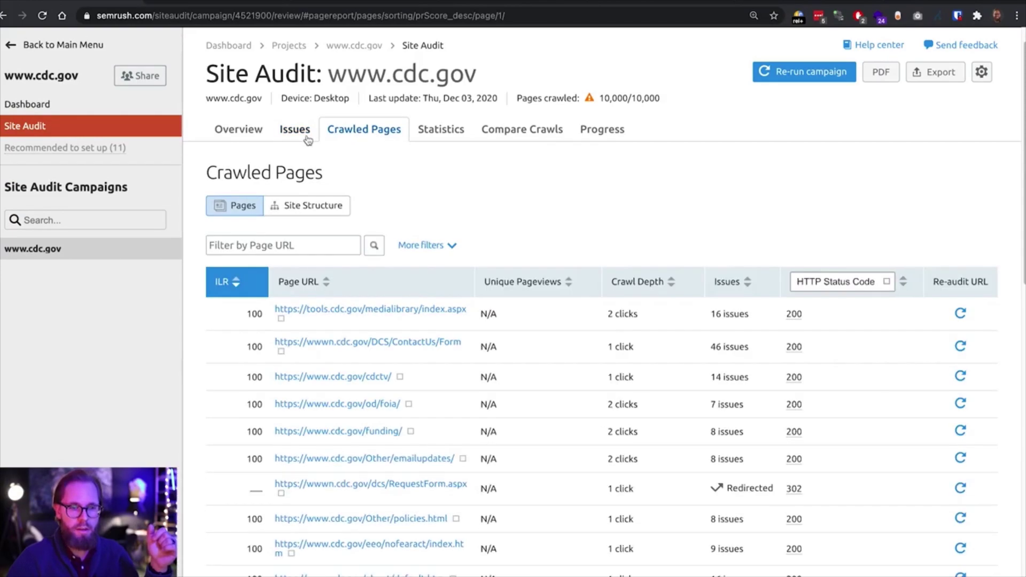
pyautogui.click(298, 132)
pyautogui.click(248, 131)
# Step: Review the 26 warnings, topped by 56,170 HTTP URLs in the sitemap, and return to Overview
pyautogui.click(650, 219)
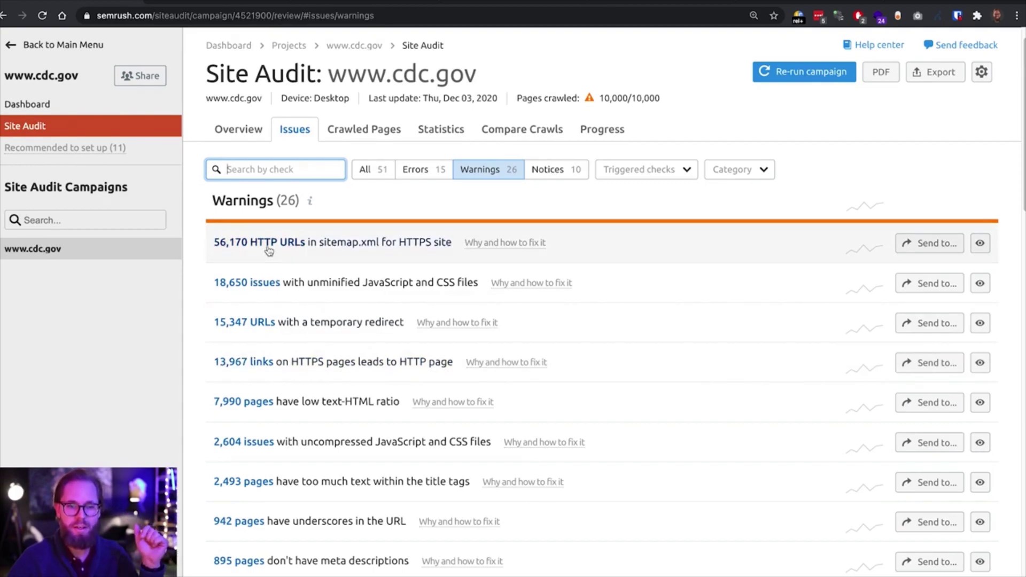
pyautogui.scroll(1, 269, 251)
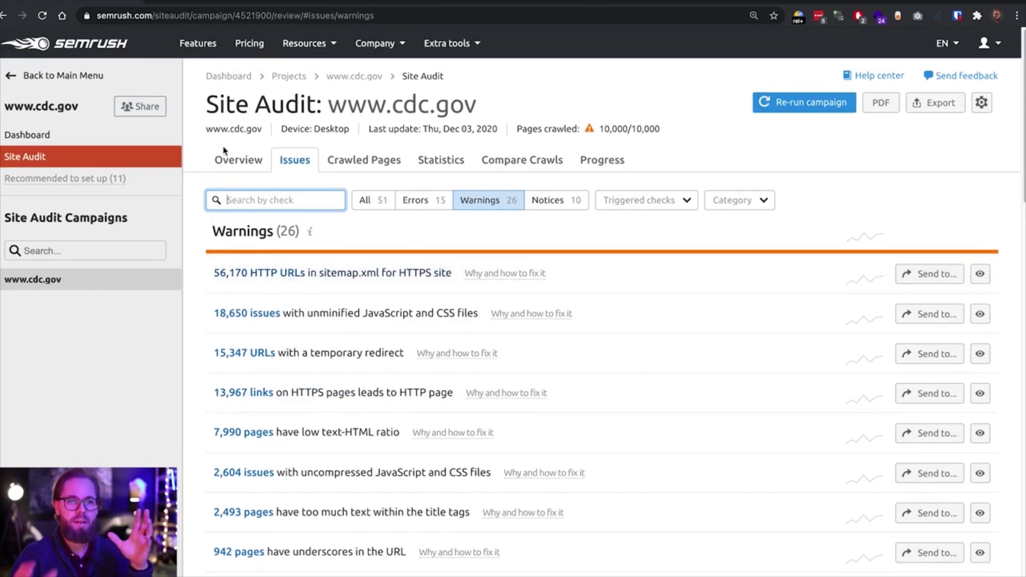
pyautogui.click(238, 160)
pyautogui.moveTo(507, 289)
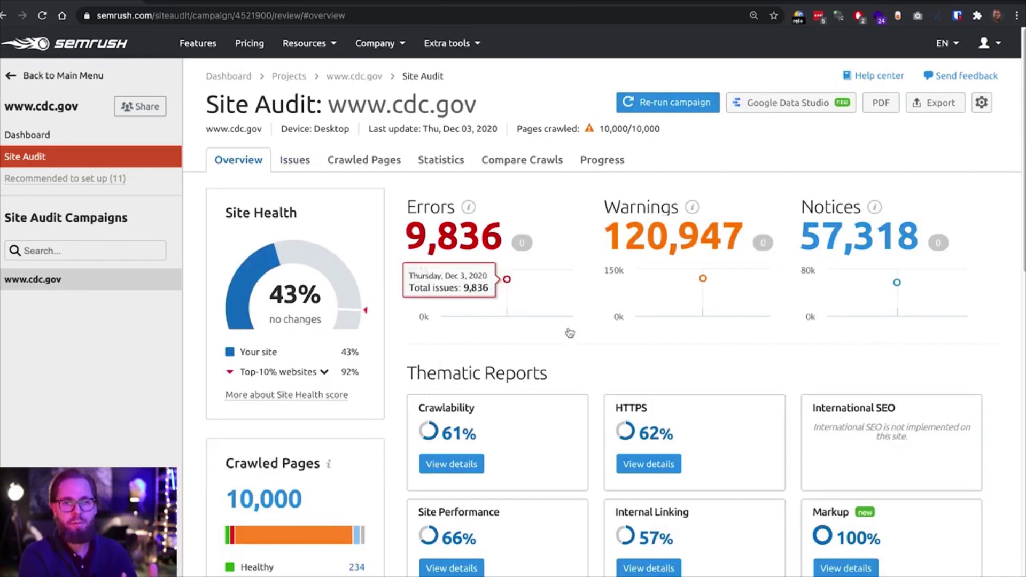